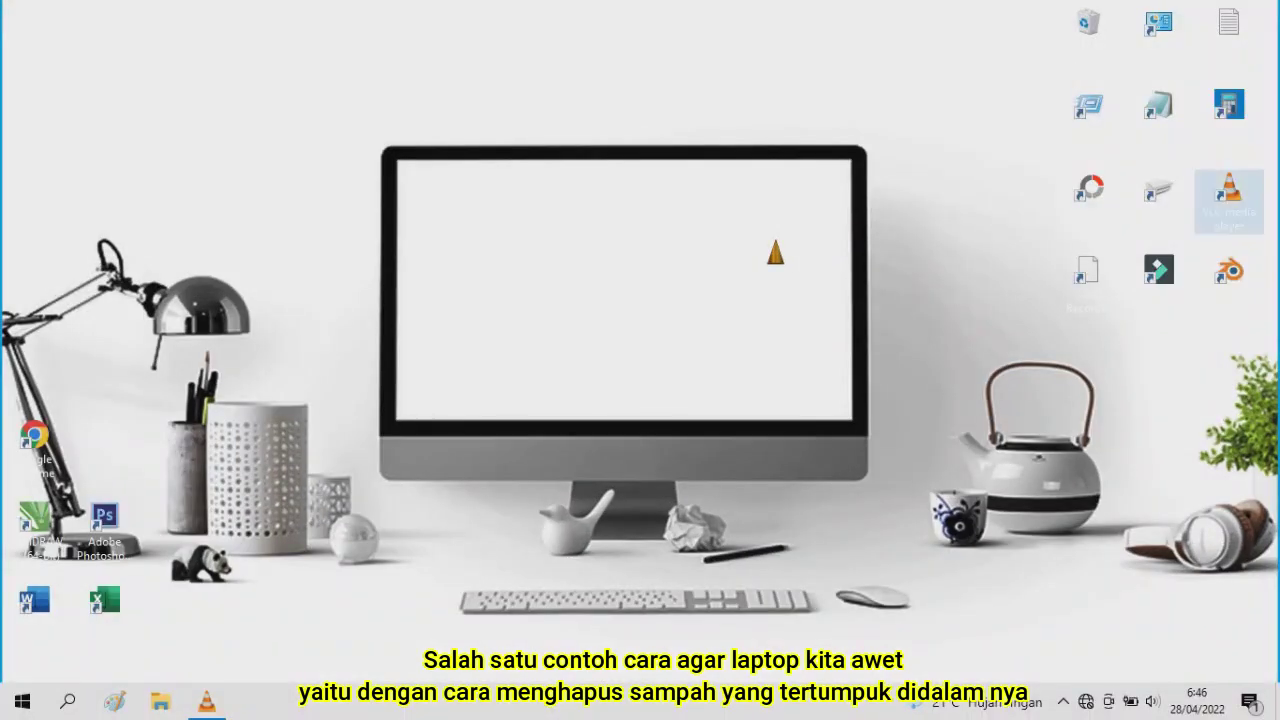
{"action": "right_click", "coordinate": [775, 250]}
{"action": "left_click", "coordinate": [717, 295]}
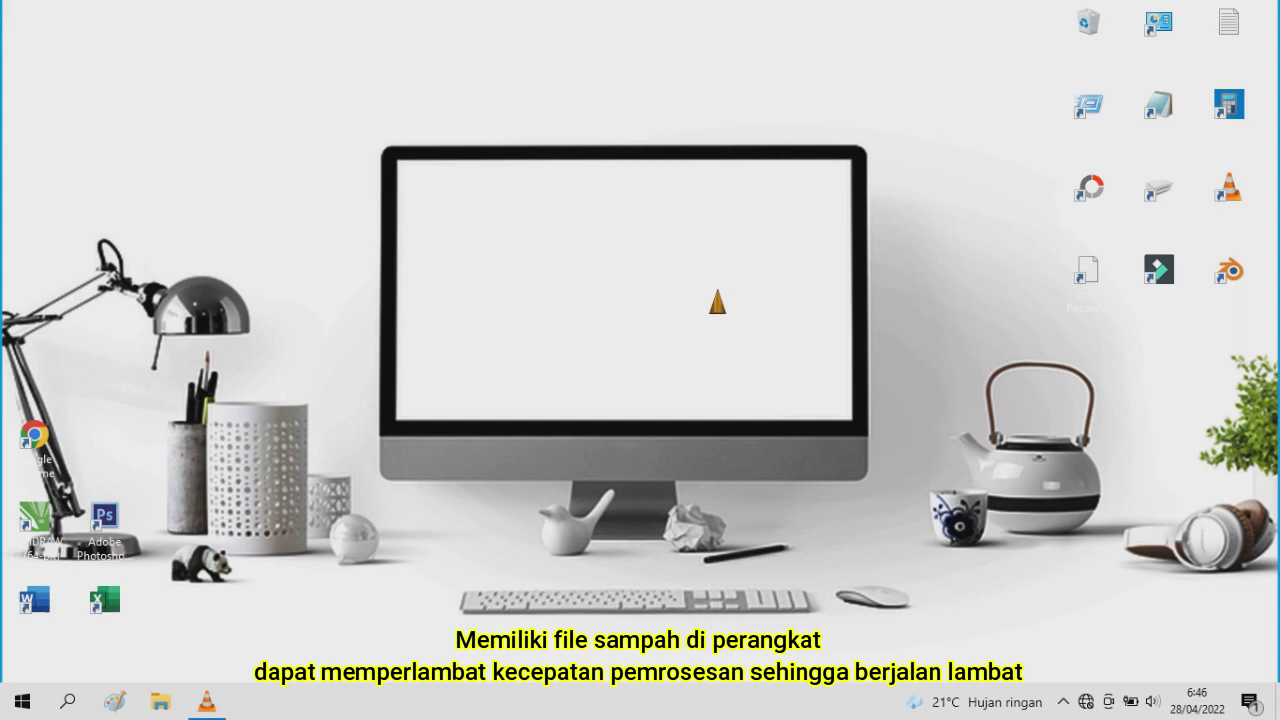
{"action": "right_click", "coordinate": [775, 243]}
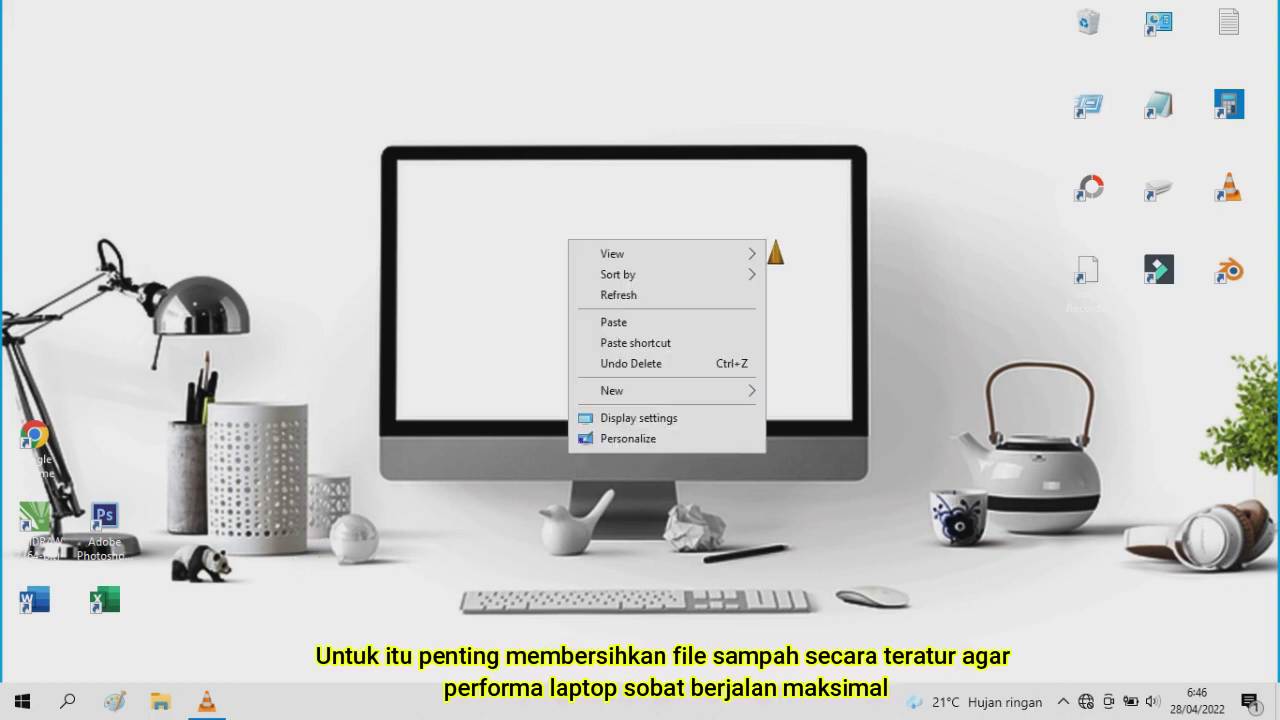
{"action": "left_click", "coordinate": [717, 293]}
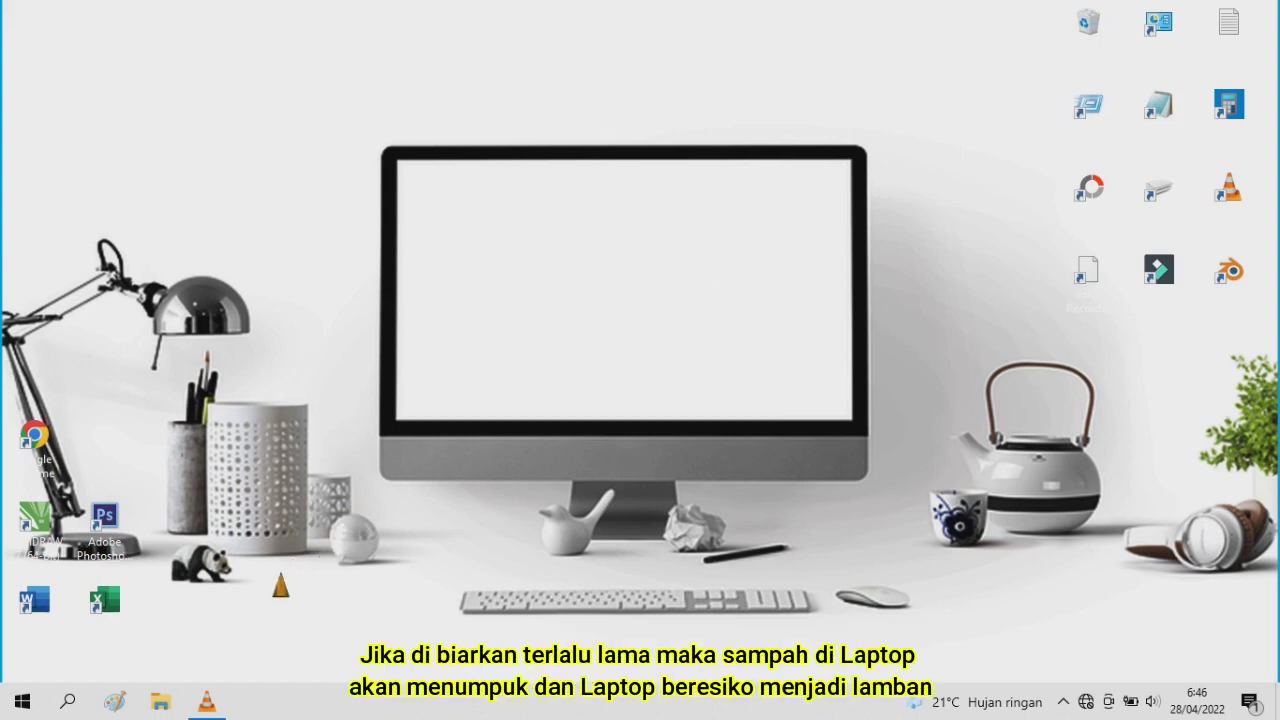
{"action": "right_click", "coordinate": [772, 243]}
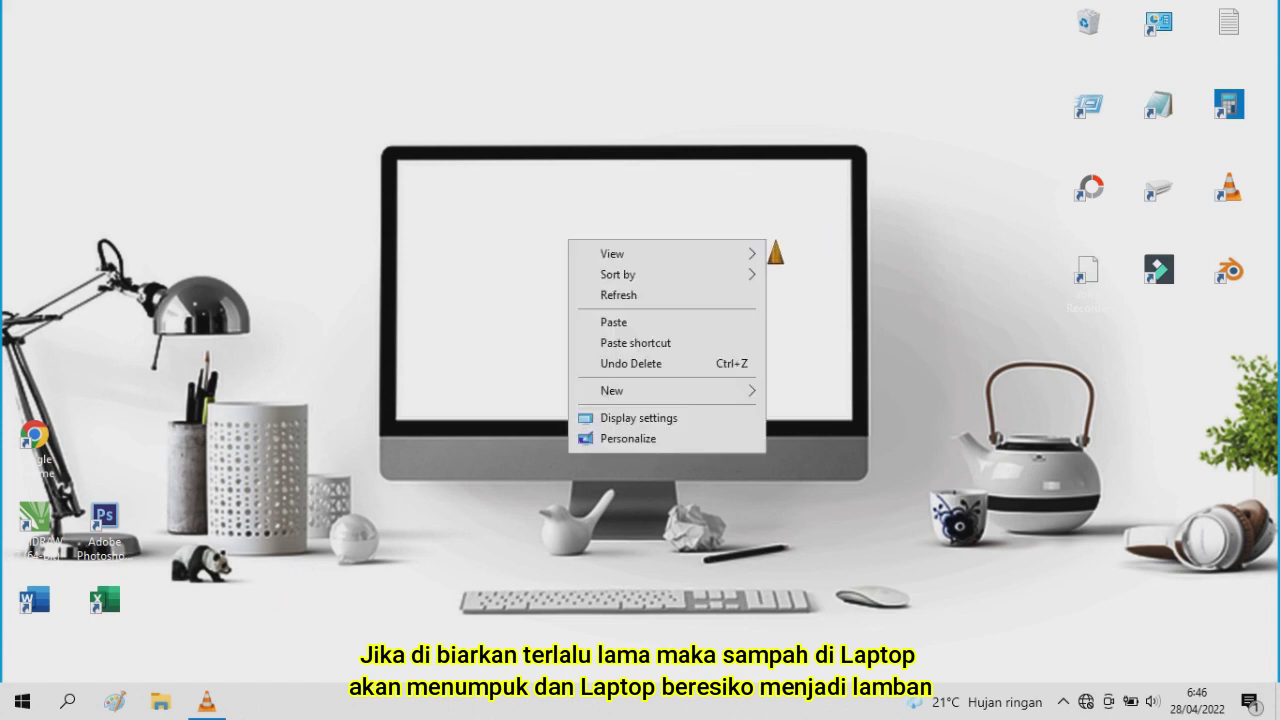
{"action": "left_click", "coordinate": [717, 295]}
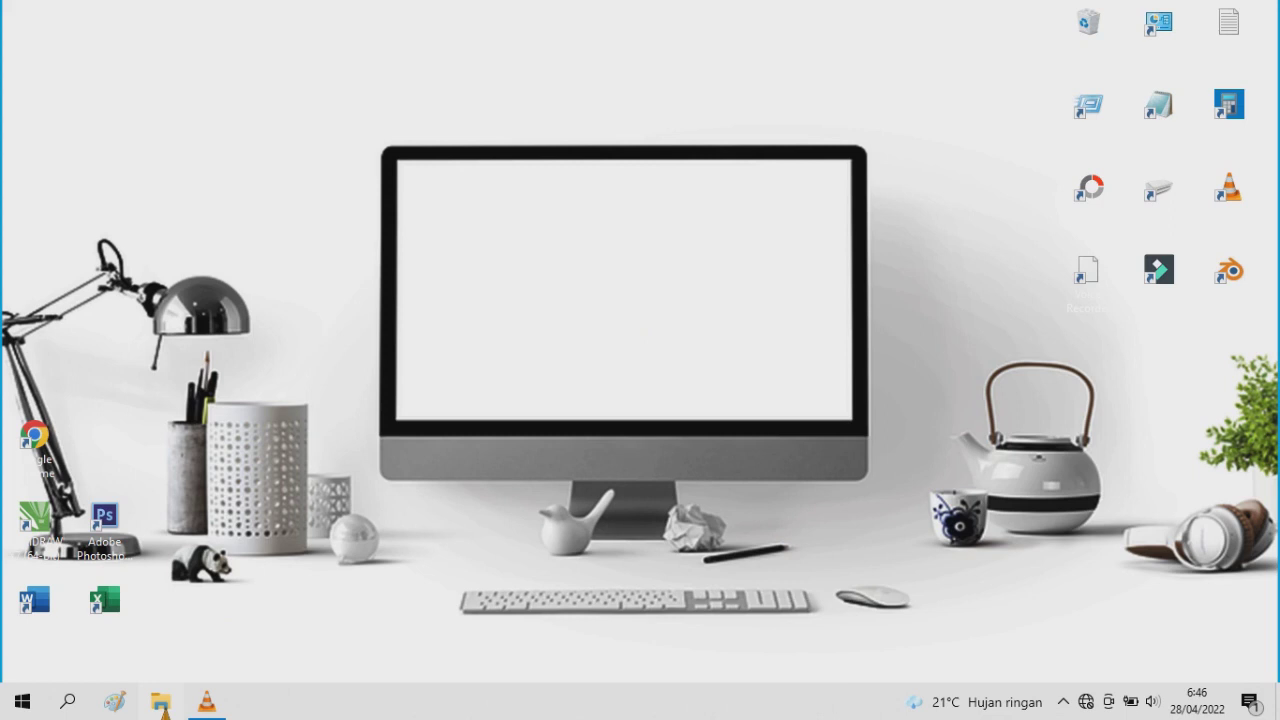
Open the Download folder at C:\Windows\SoftwareDistribution in File Explorer.
{"action": "left_click", "coordinate": [161, 704]}
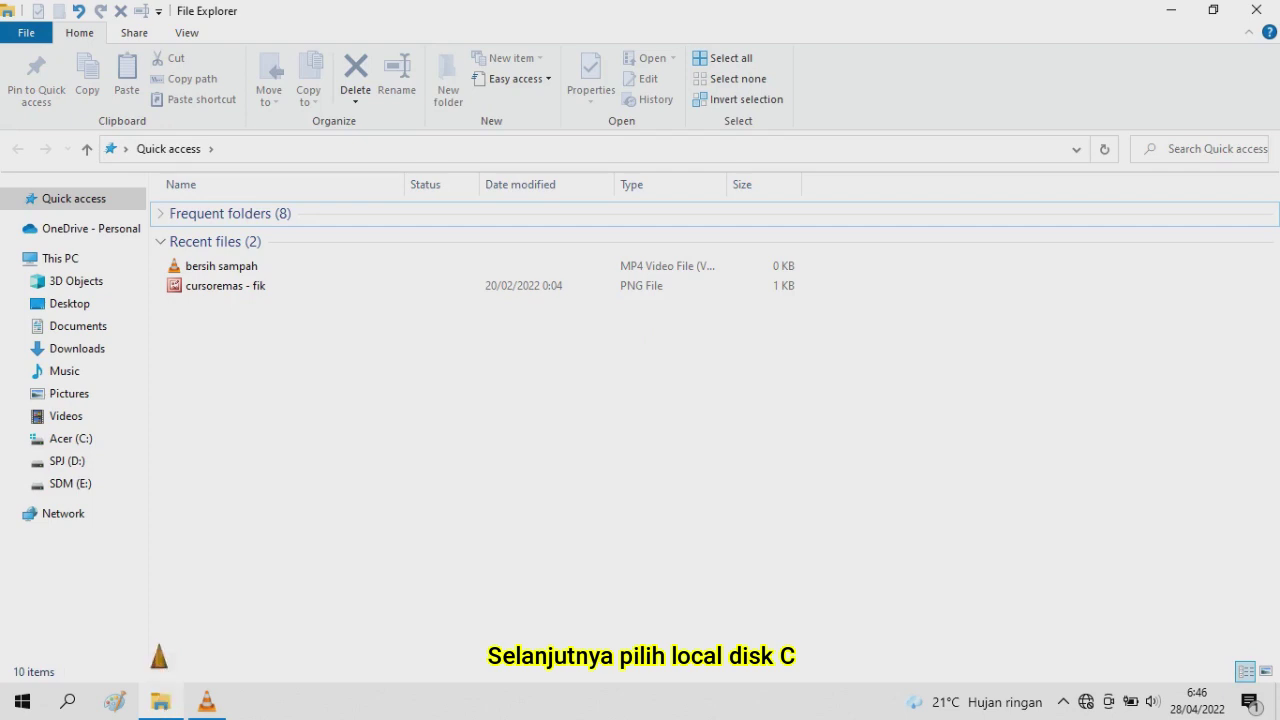
{"action": "left_click", "coordinate": [130, 442]}
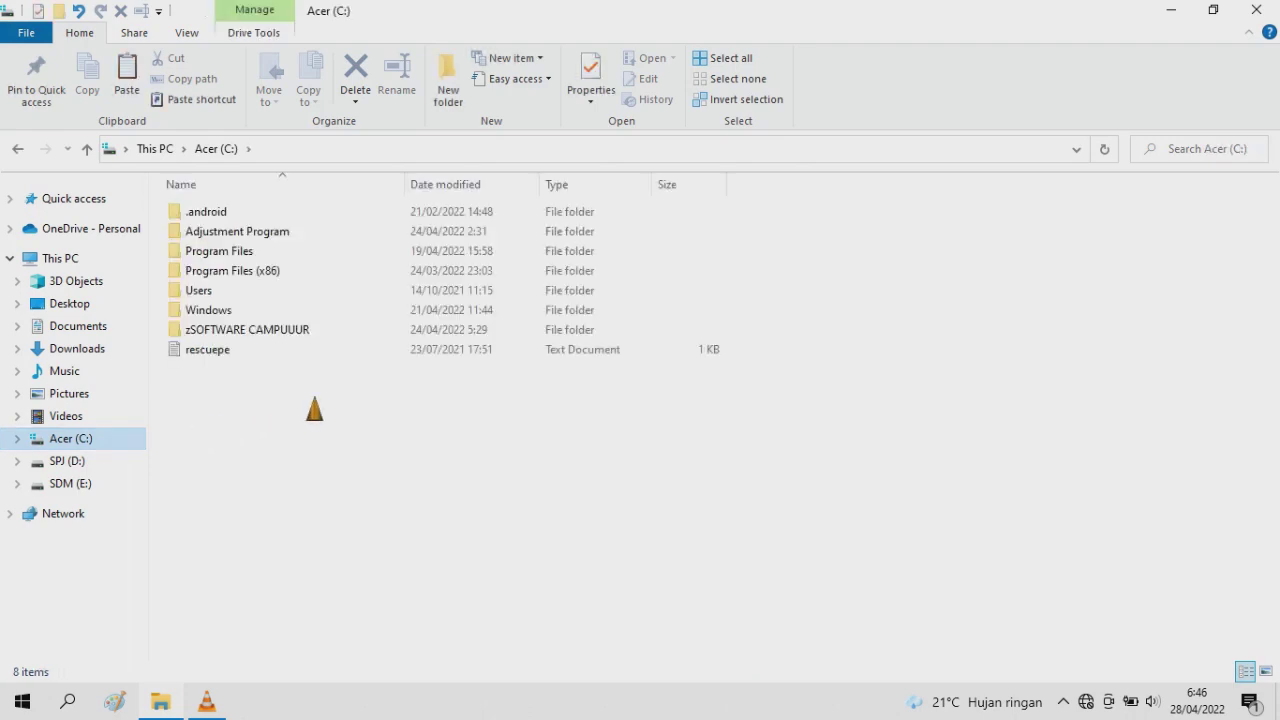
{"action": "double_click", "coordinate": [337, 312]}
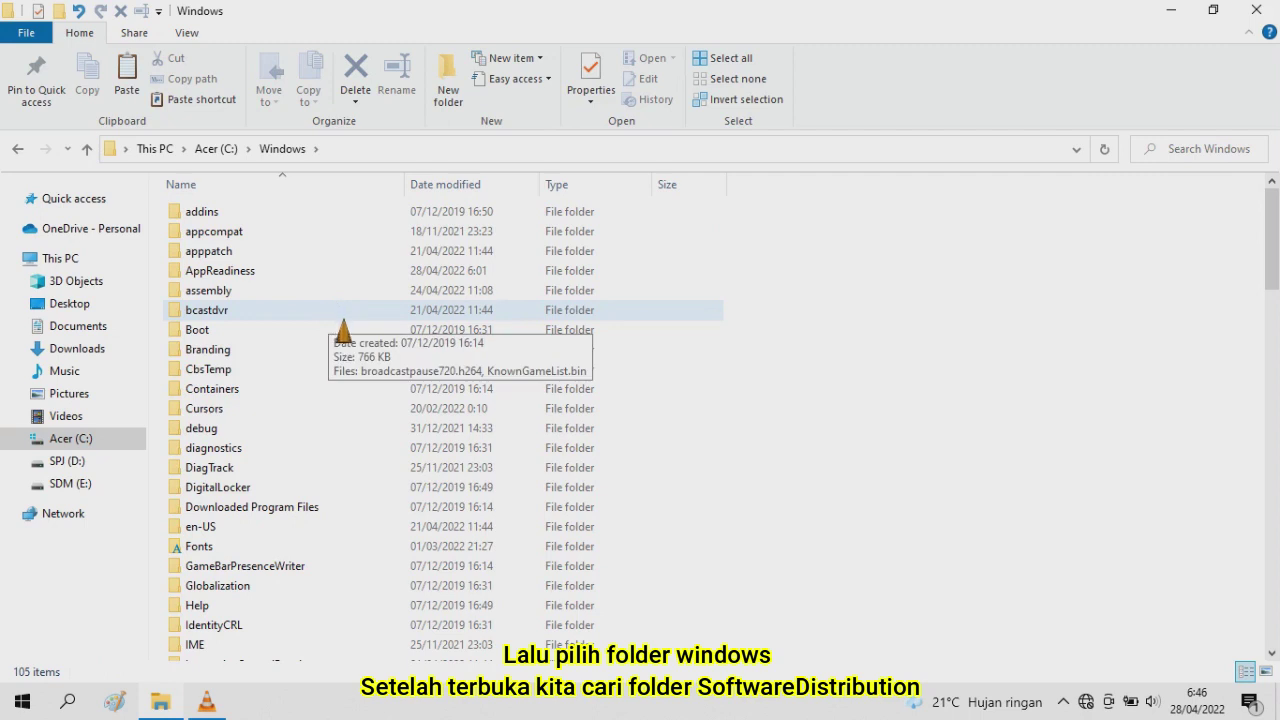
{"action": "scroll", "coordinate": [337, 317], "scroll_direction": "down", "scroll_amount": 6}
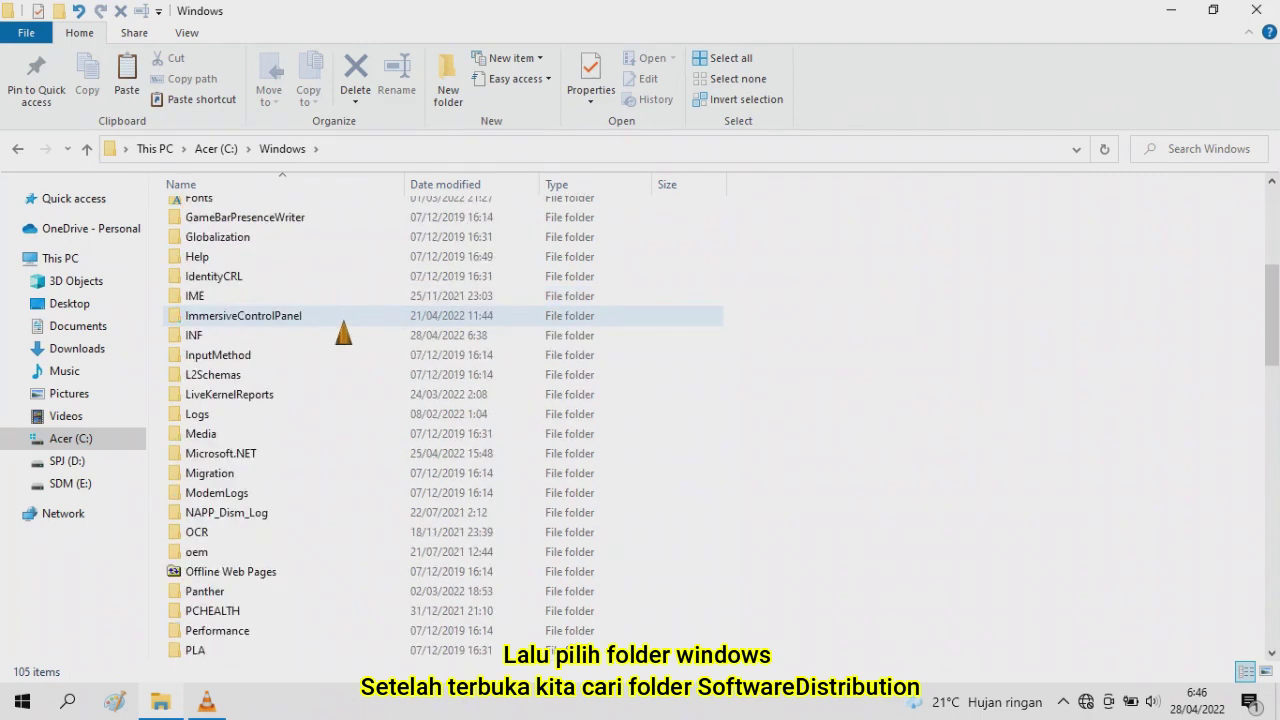
{"action": "scroll", "coordinate": [343, 323], "scroll_direction": "down", "scroll_amount": 5}
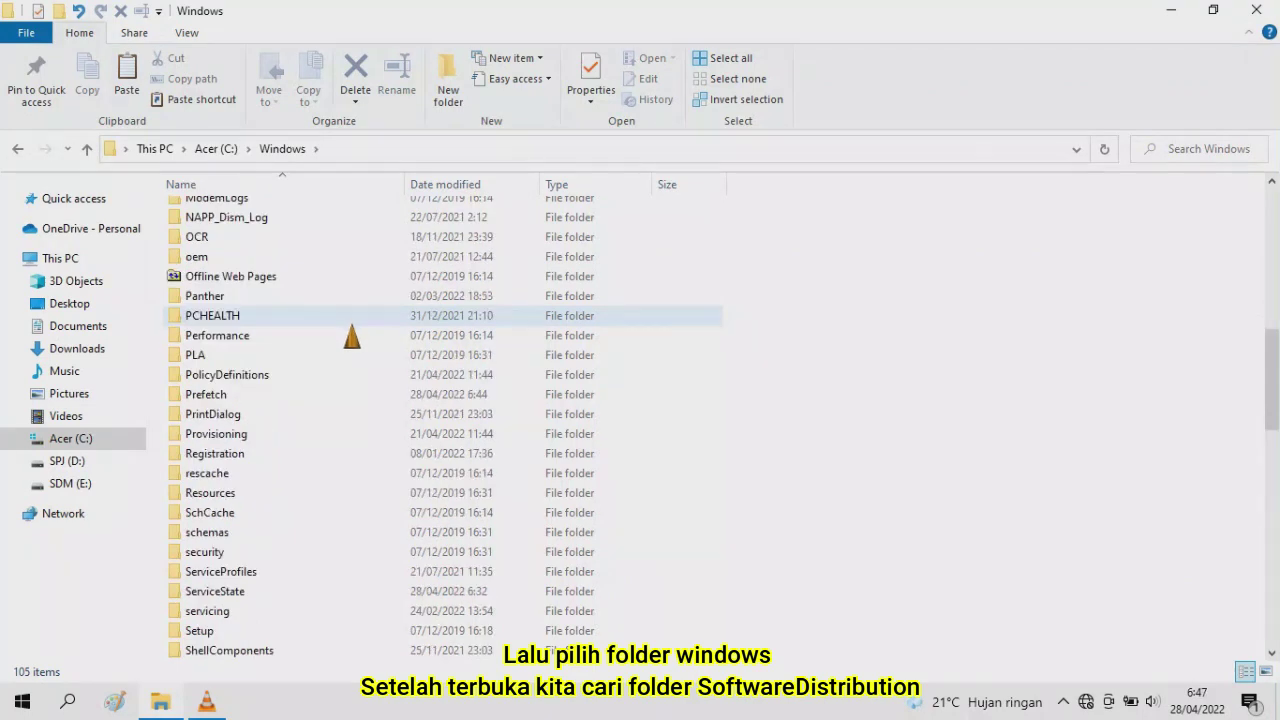
{"action": "scroll", "coordinate": [352, 337], "scroll_direction": "down", "scroll_amount": 4}
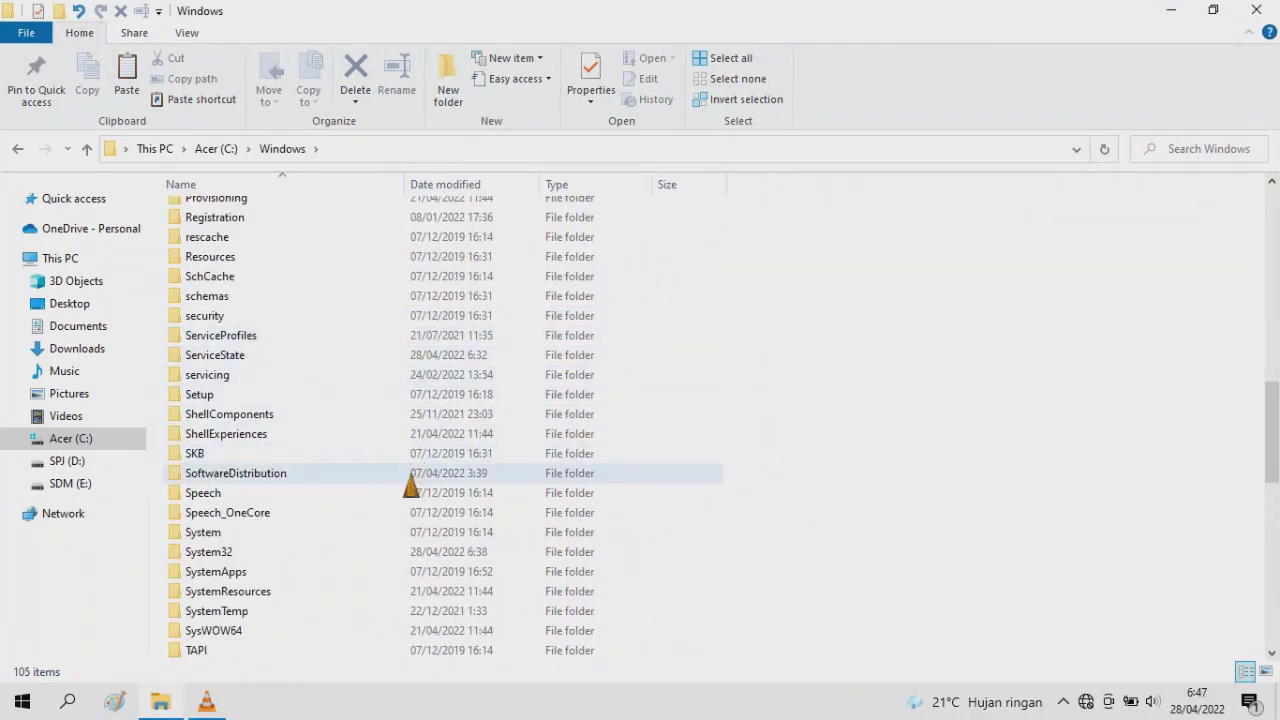
{"action": "mouse_move", "coordinate": [306, 485]}
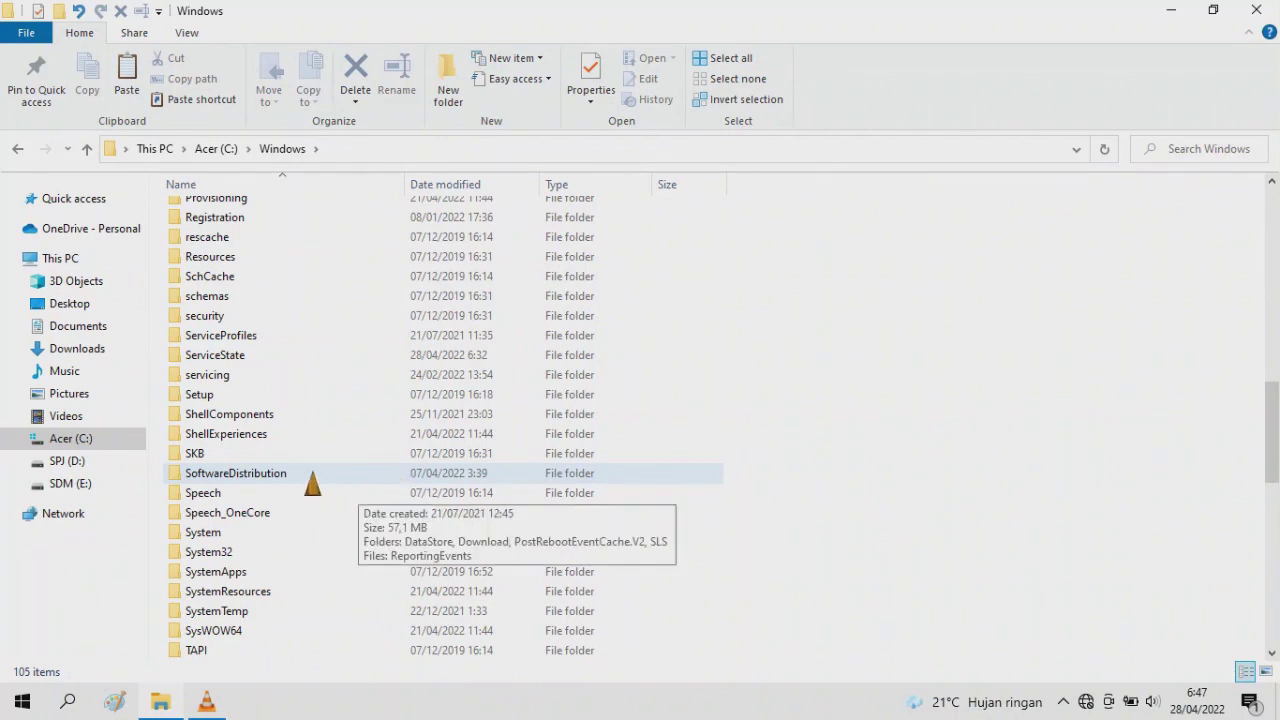
{"action": "double_click", "coordinate": [349, 476]}
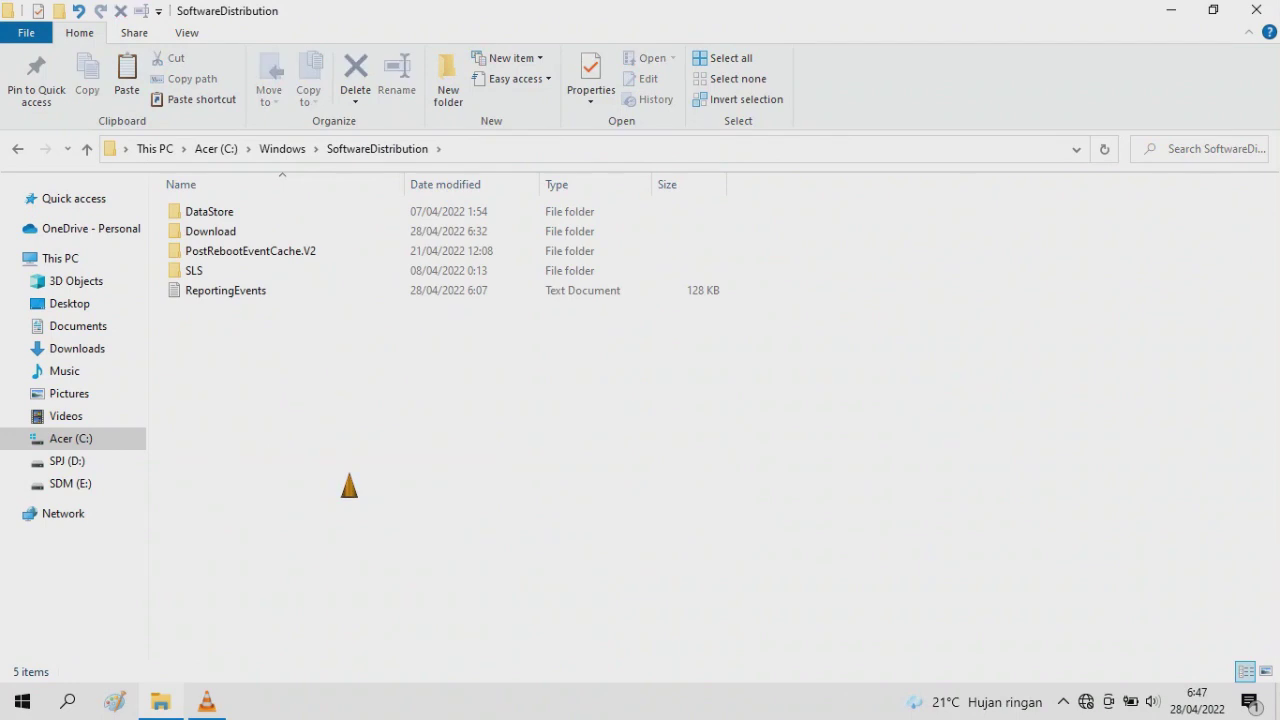
{"action": "double_click", "coordinate": [388, 238]}
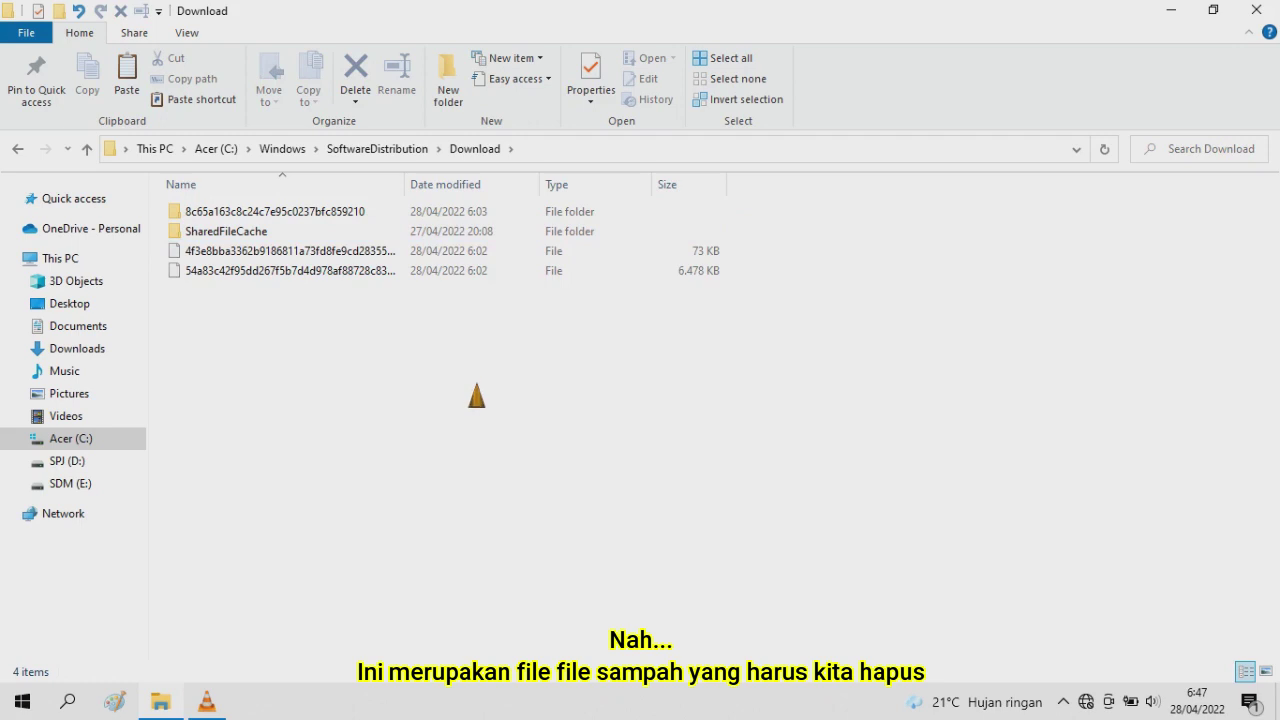
Delete all files and folders inside the SoftwareDistribution Download folder, granting administrator permission for all current items.
{"action": "key", "text": "ctrl+a"}
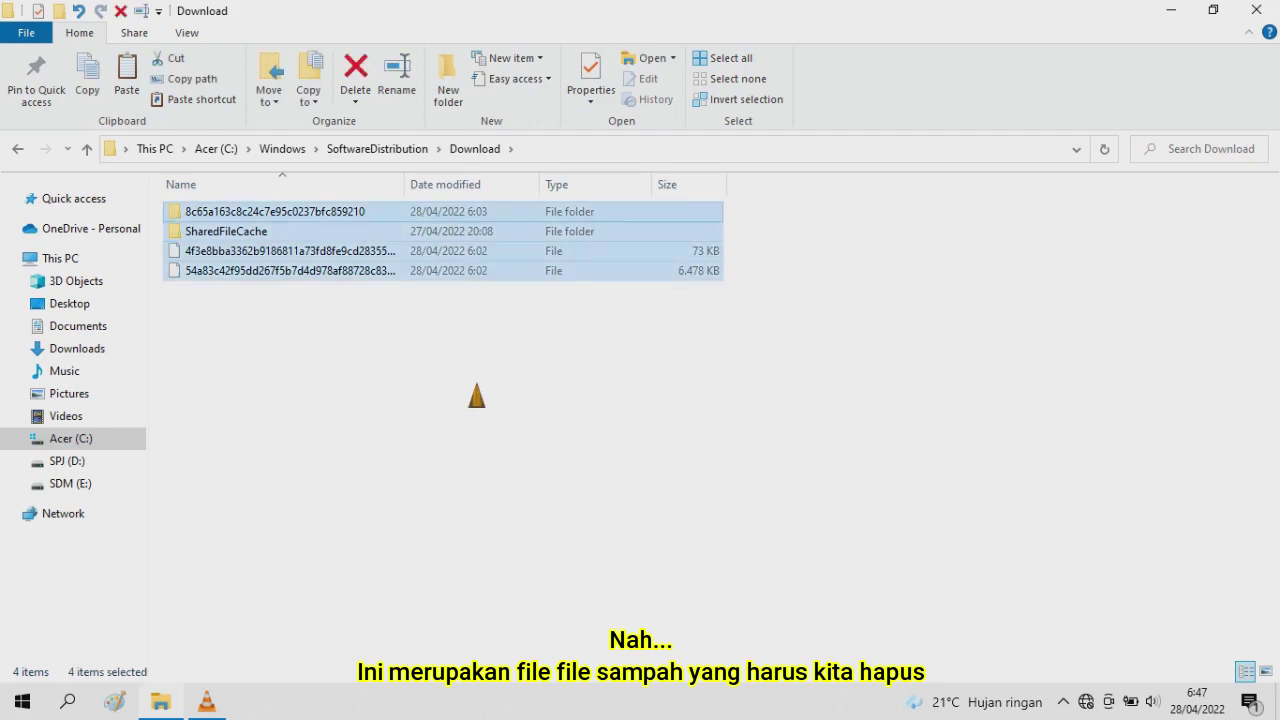
{"action": "key", "text": "Delete"}
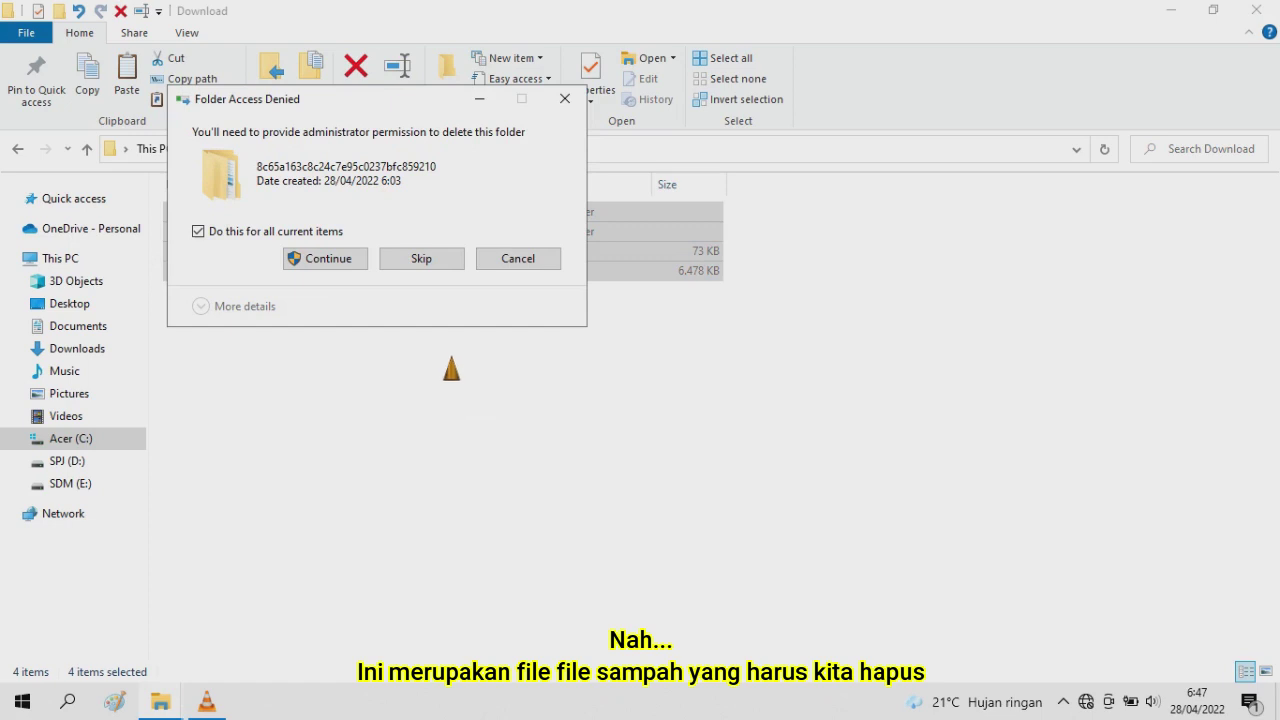
{"action": "left_click", "coordinate": [325, 259]}
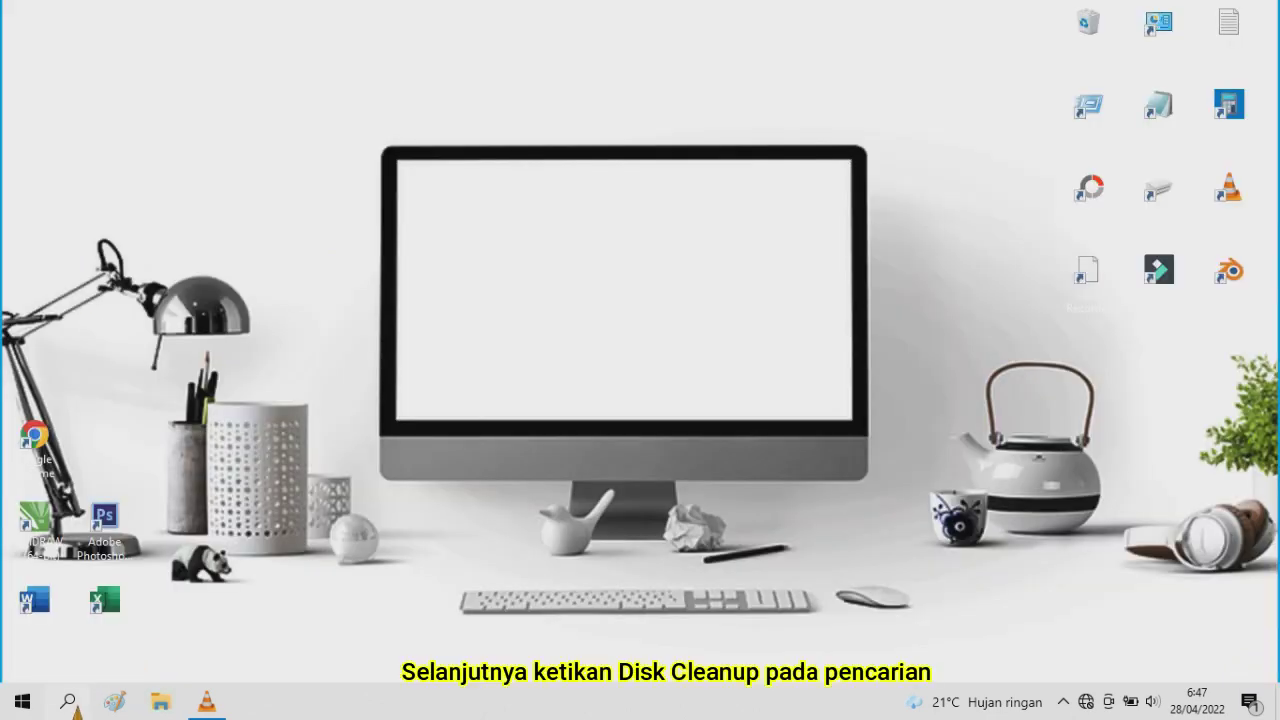
Find and launch Disk Cleanup through Windows search and scan the Acer (C:) drive.
{"action": "left_click", "coordinate": [76, 703]}
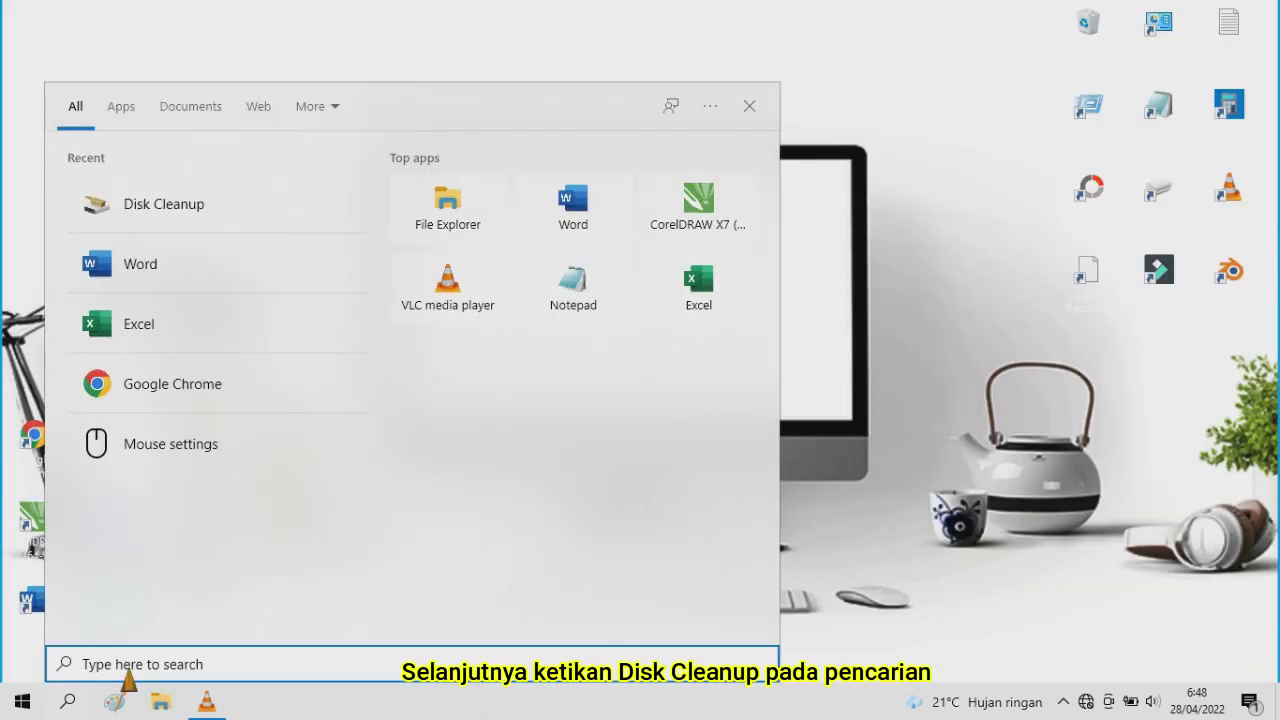
{"action": "type", "text": "dis"}
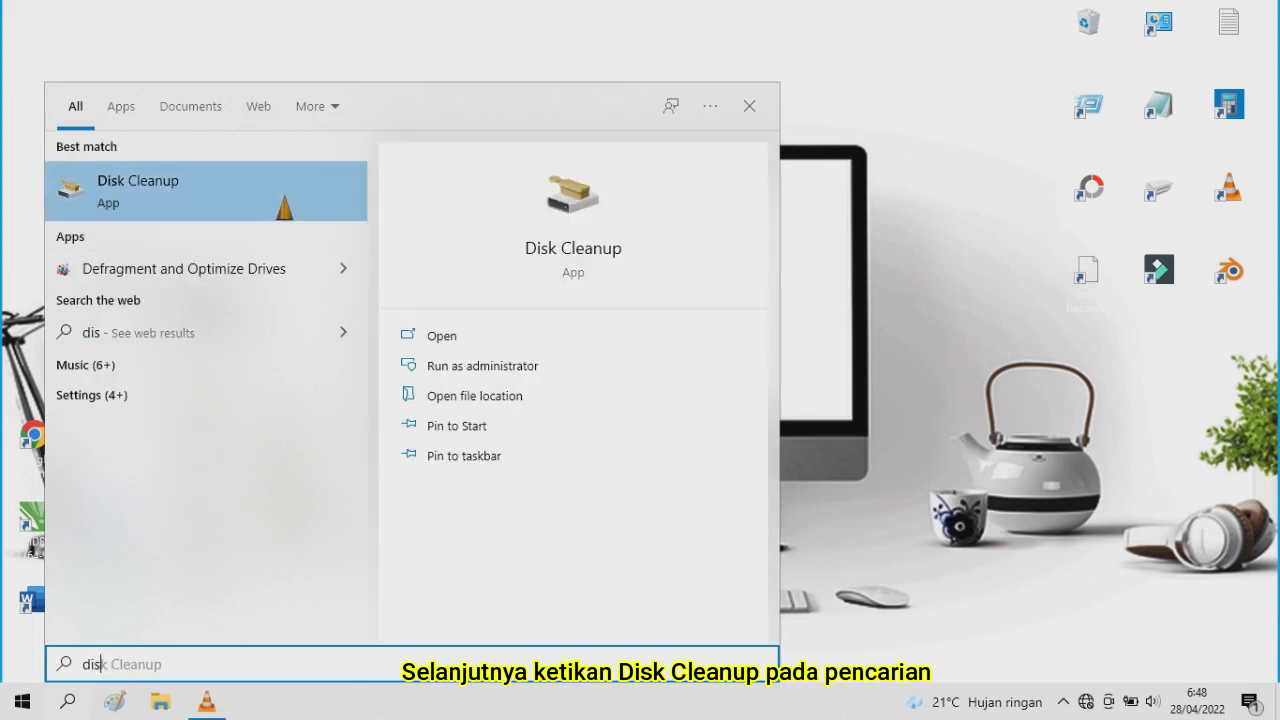
{"action": "left_click", "coordinate": [284, 207]}
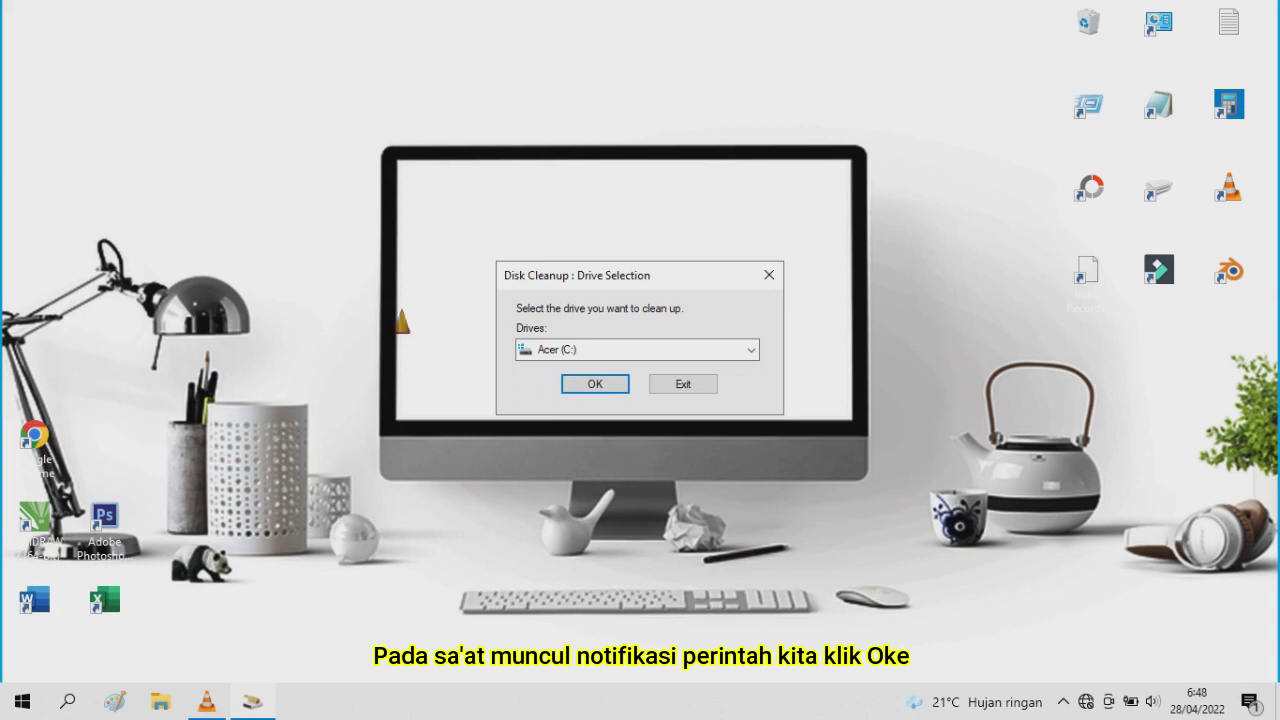
{"action": "left_click", "coordinate": [611, 384]}
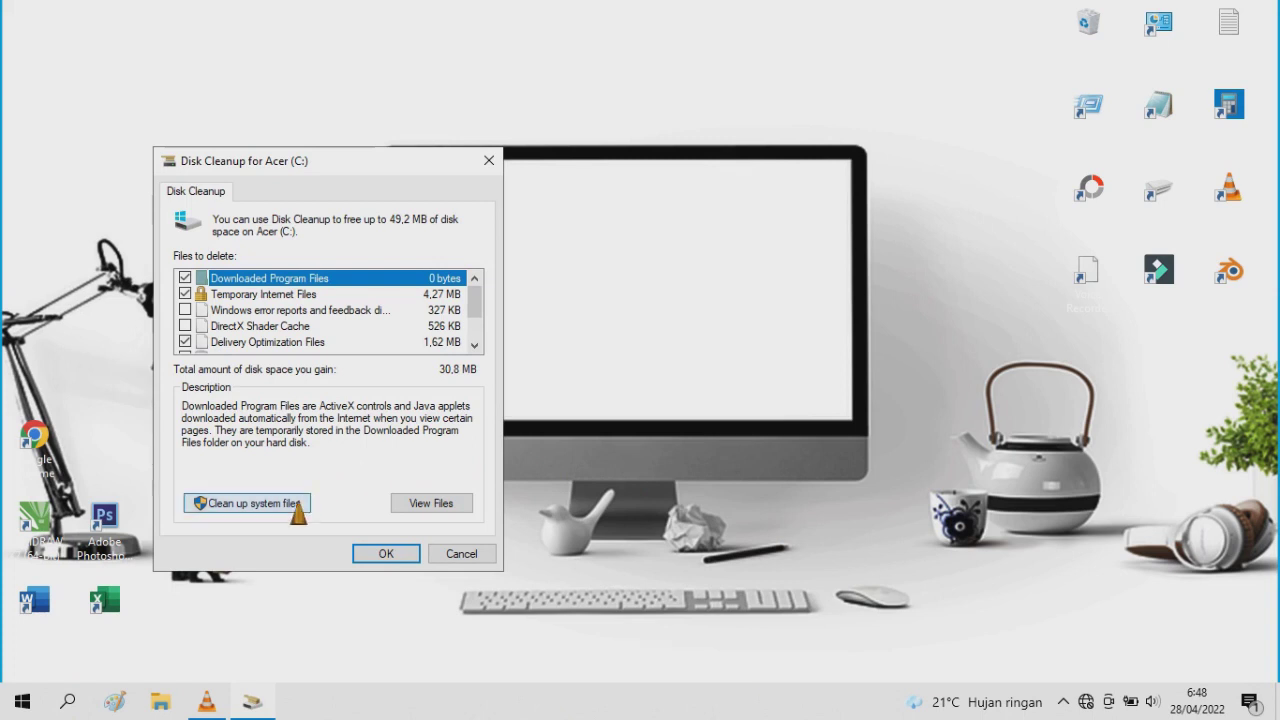
Rescan Acer (C:) with system files included and permanently delete the preselected file categories.
{"action": "left_click", "coordinate": [250, 503]}
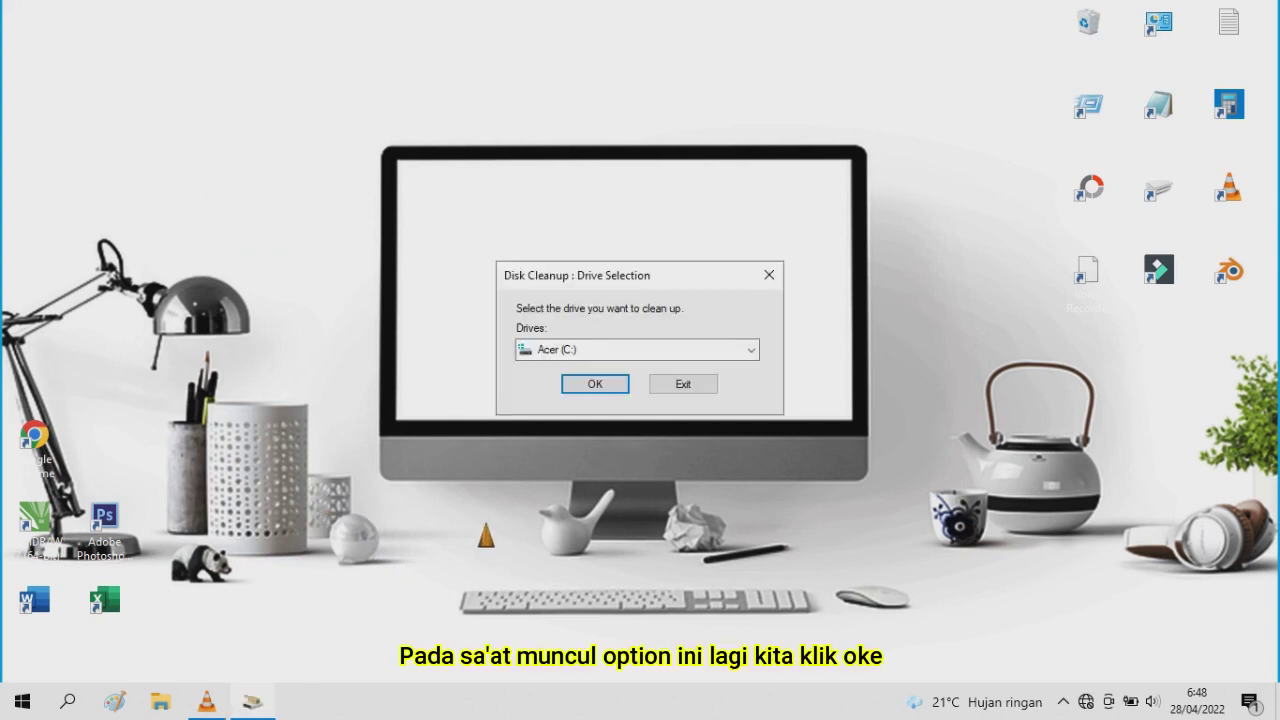
{"action": "left_click", "coordinate": [595, 384]}
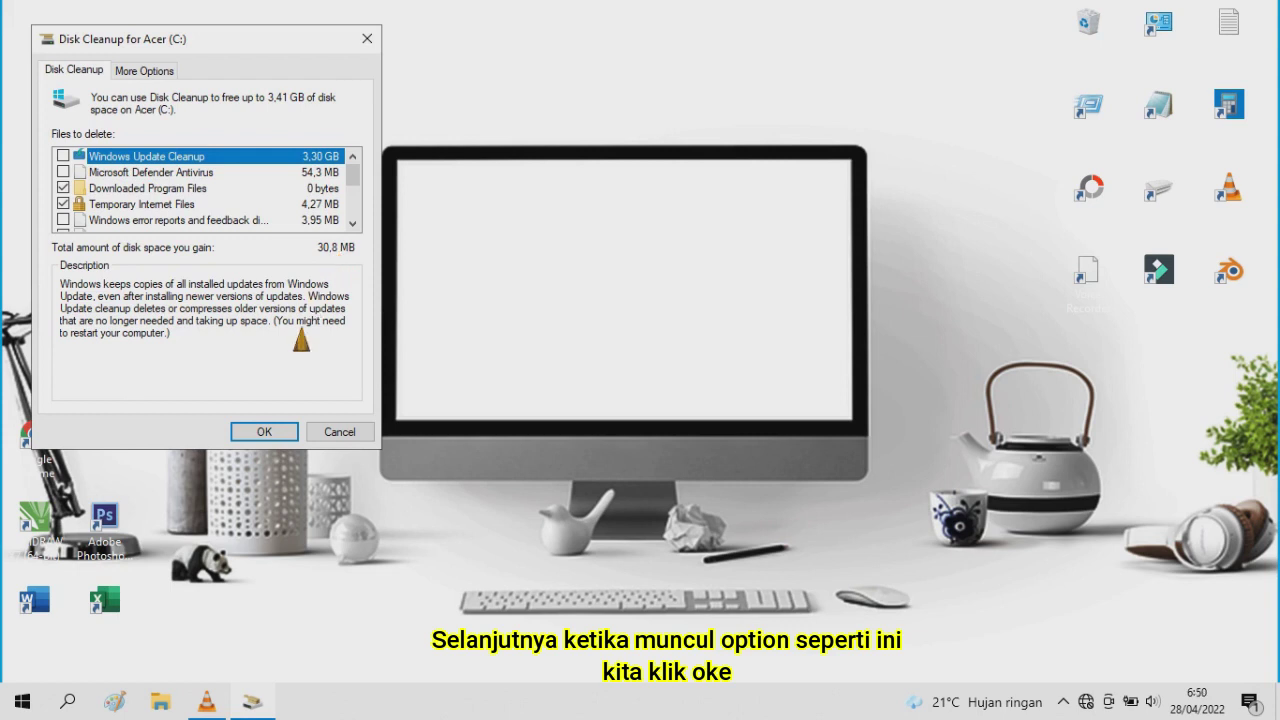
{"action": "left_click_drag", "start_coordinate": [364, 196], "coordinate": [361, 232]}
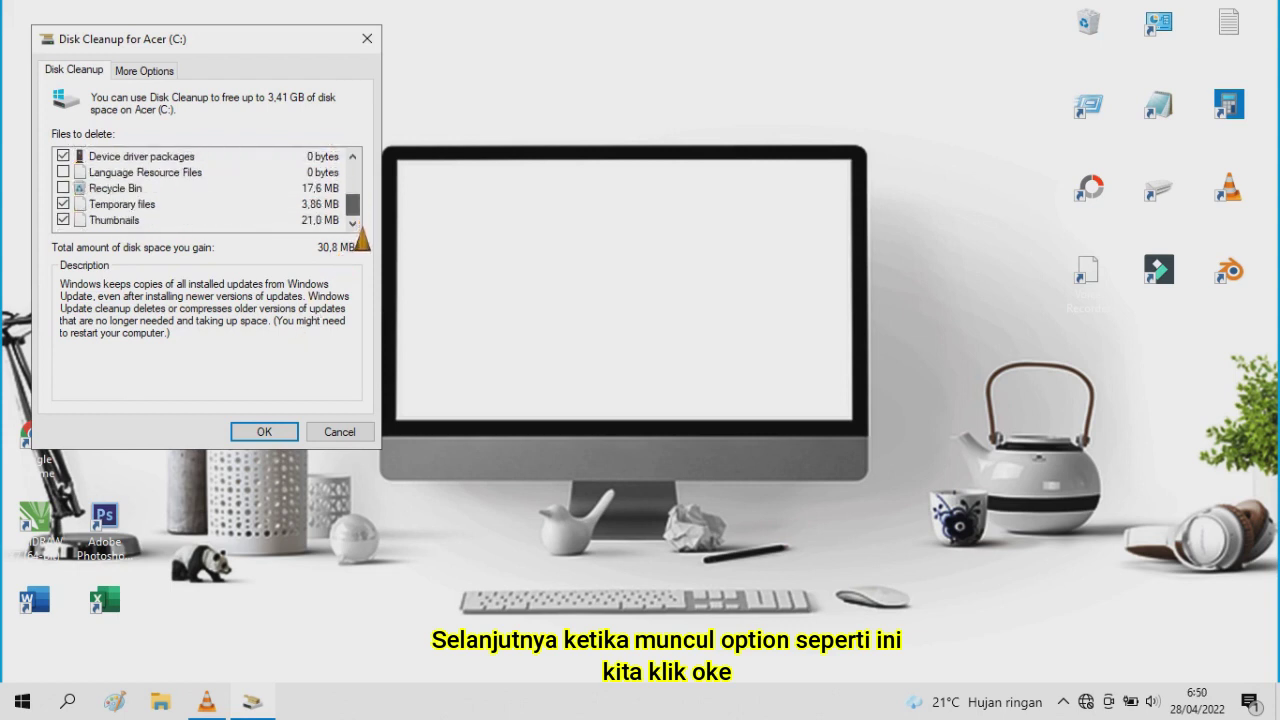
{"action": "left_click", "coordinate": [264, 432]}
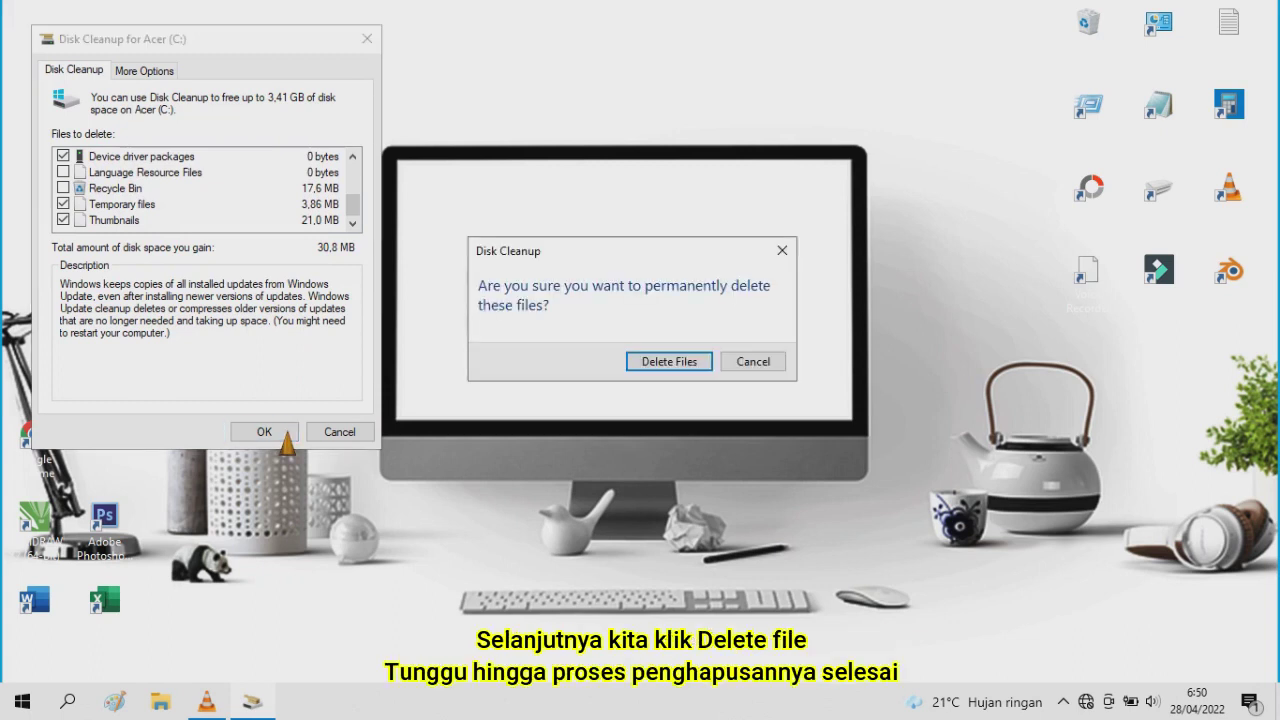
{"action": "left_click", "coordinate": [698, 364]}
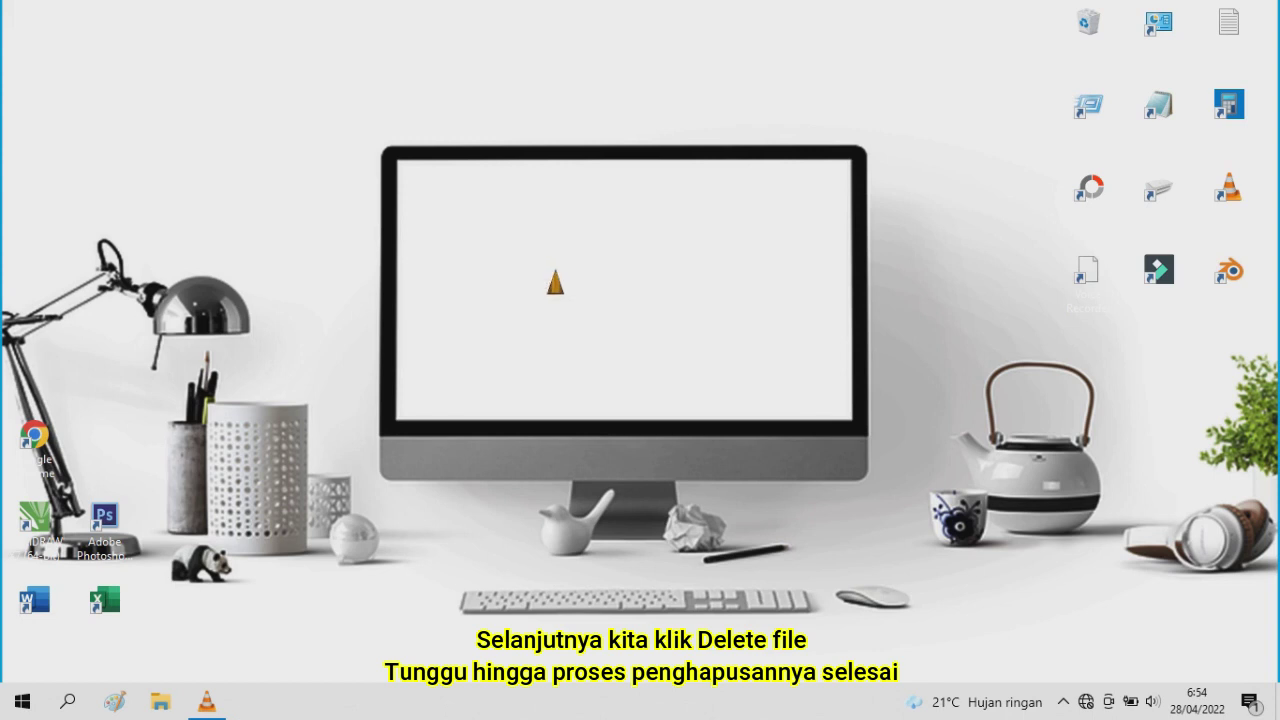
{"action": "right_click", "coordinate": [550, 272]}
{"action": "left_click", "coordinate": [487, 330]}
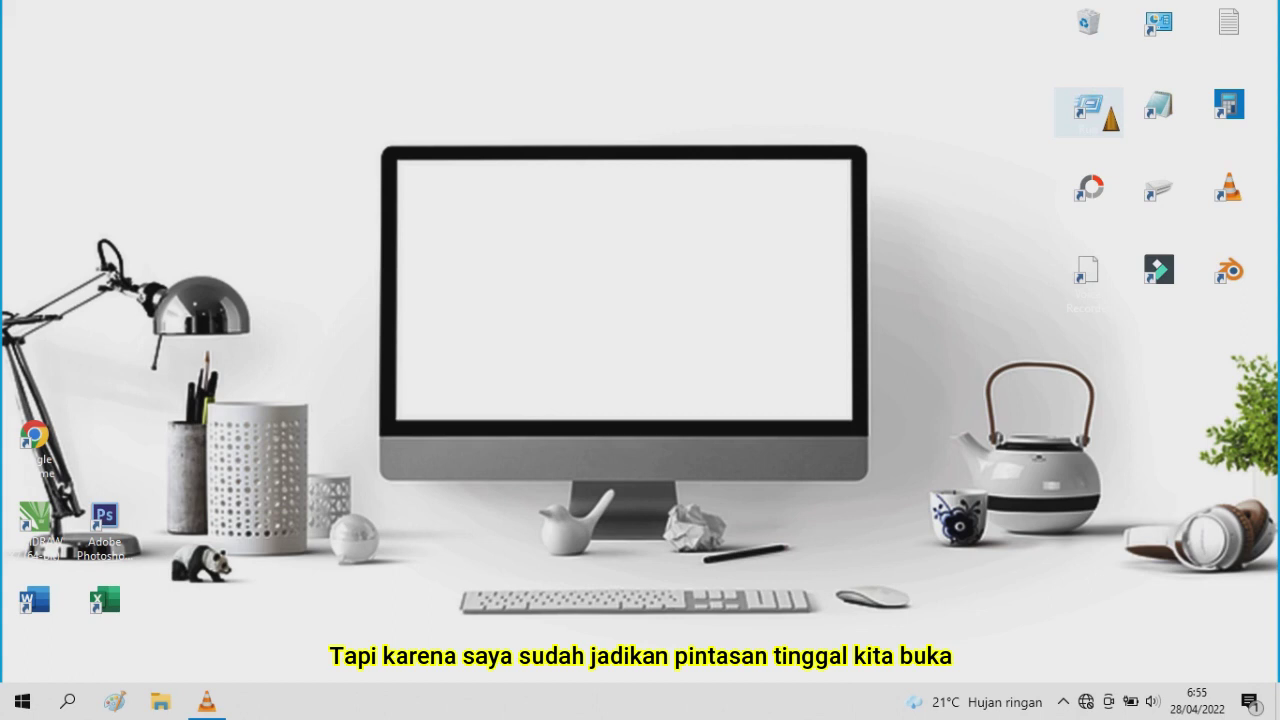
Open the Windows Temp folder by running the command temp from the Run dialog.
{"action": "double_click", "coordinate": [1088, 108]}
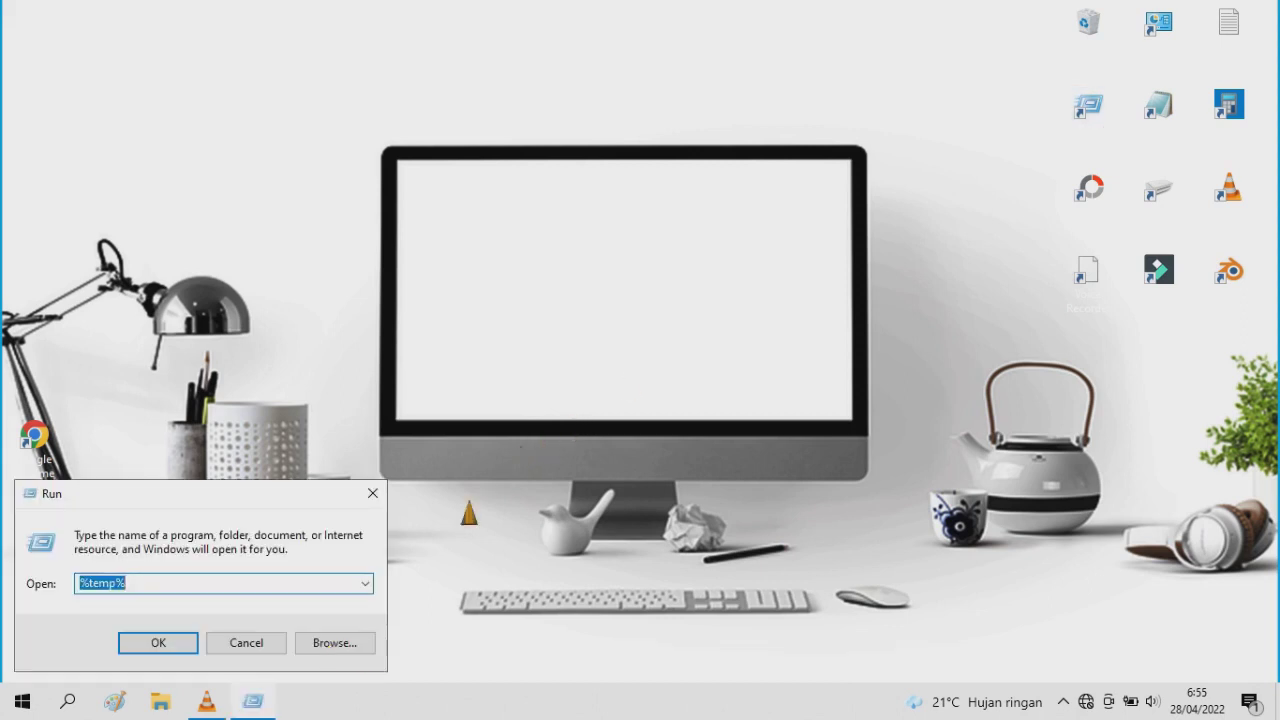
{"action": "left_click", "coordinate": [366, 584]}
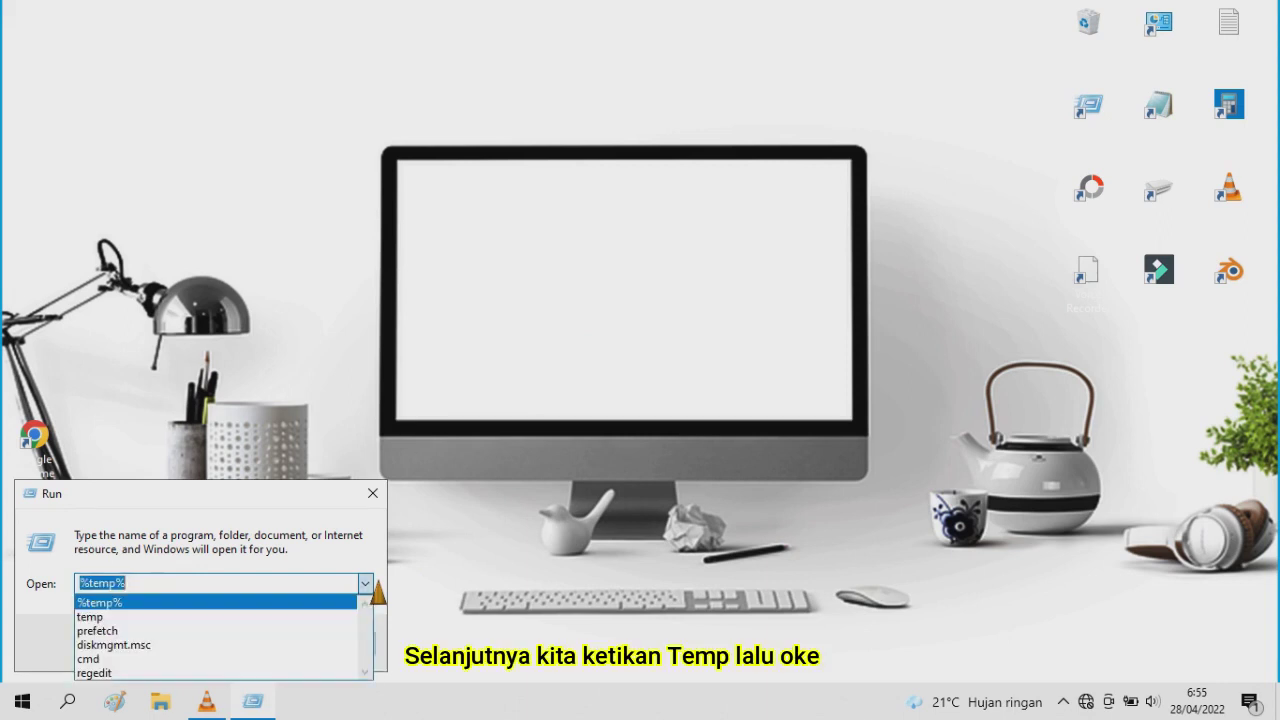
{"action": "left_click", "coordinate": [279, 617]}
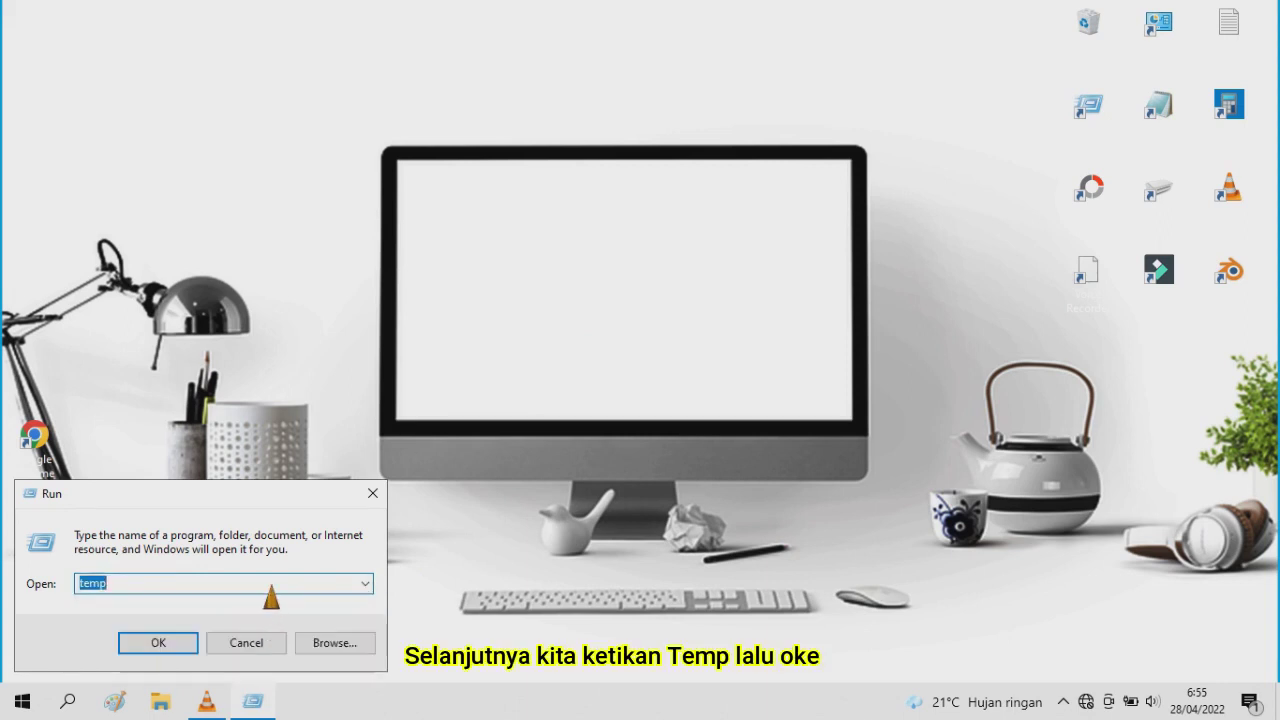
{"action": "left_click", "coordinate": [271, 589]}
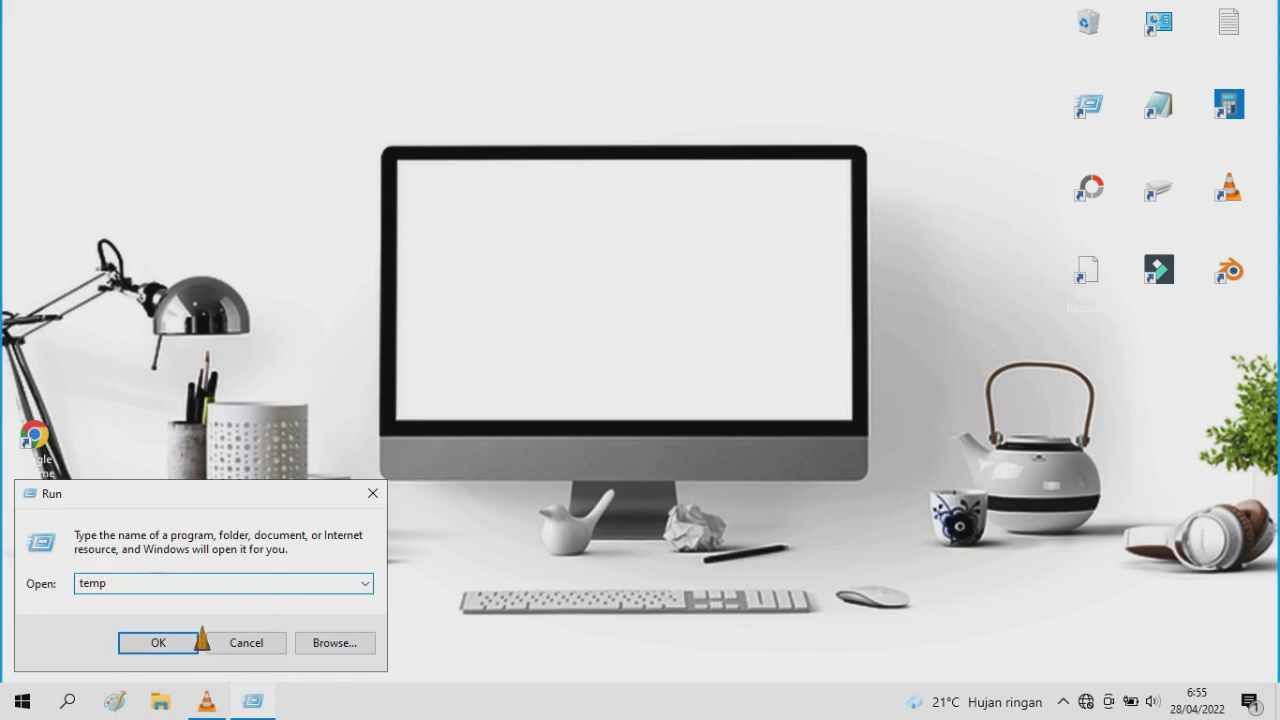
{"action": "left_click", "coordinate": [158, 643]}
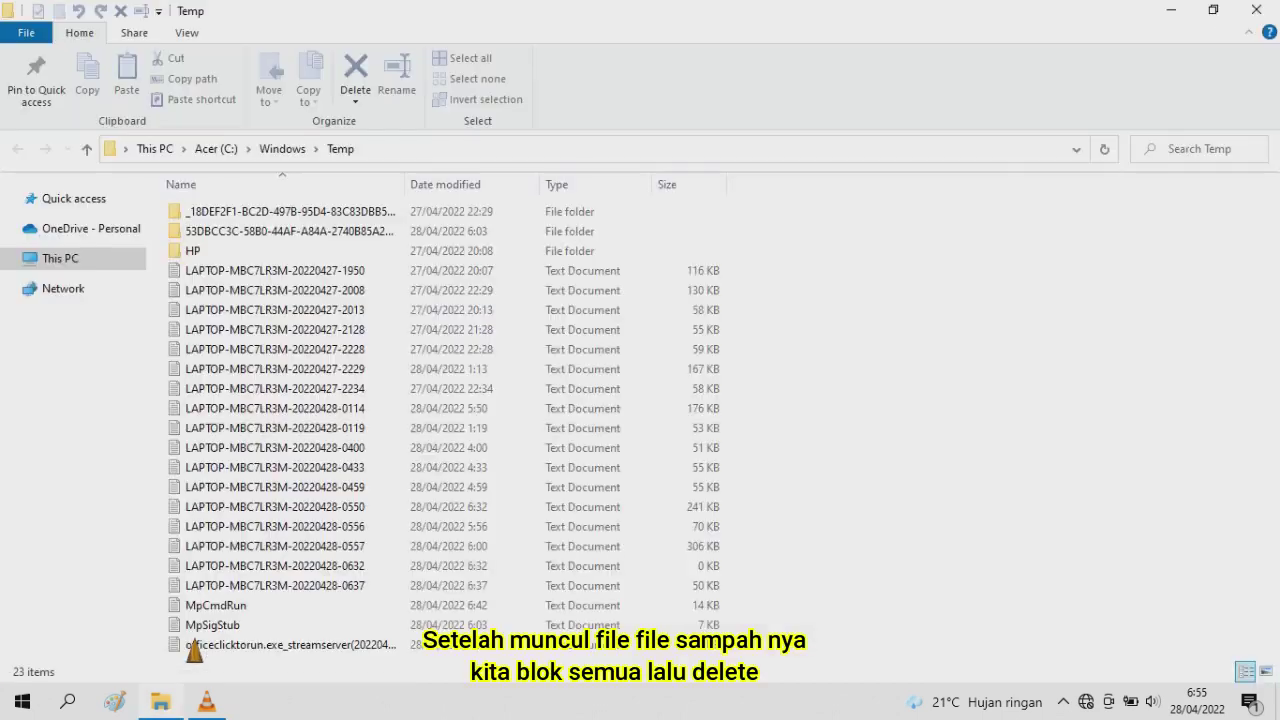
Delete all files and folders in the Windows Temp folder, skipping files in use for all current items.
{"action": "left_click", "coordinate": [289, 588]}
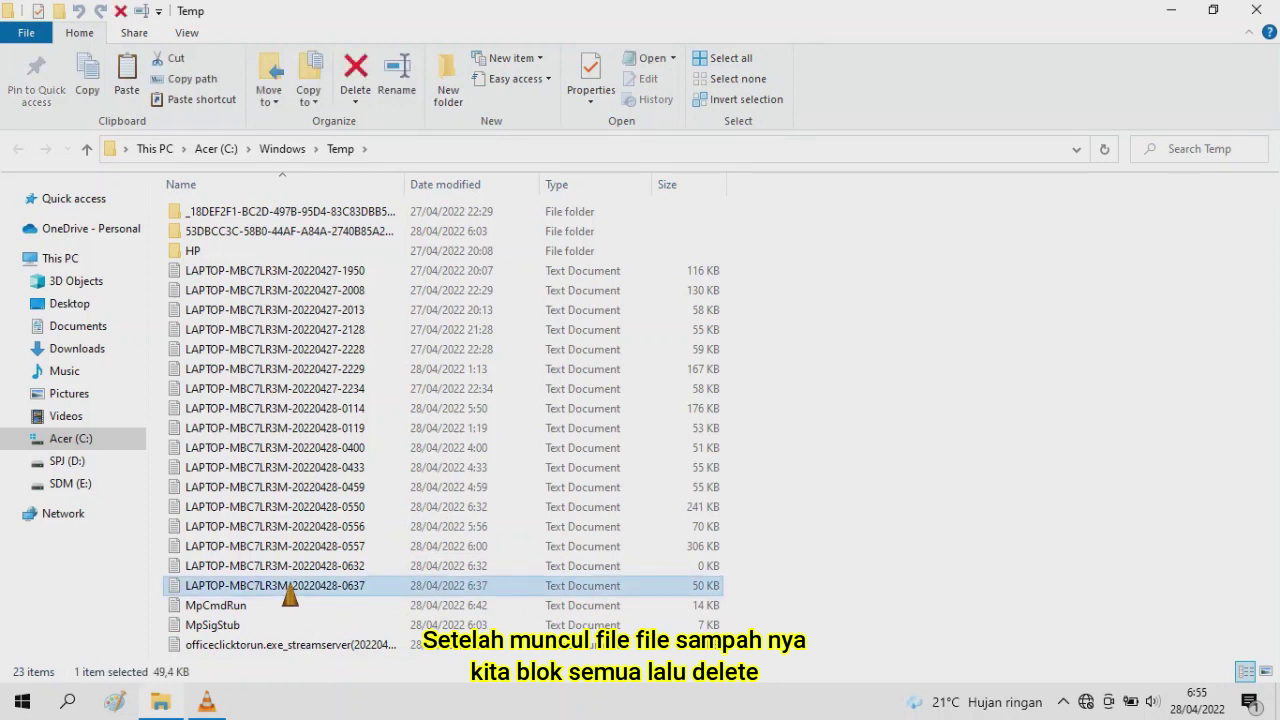
{"action": "key", "text": "ctrl+a"}
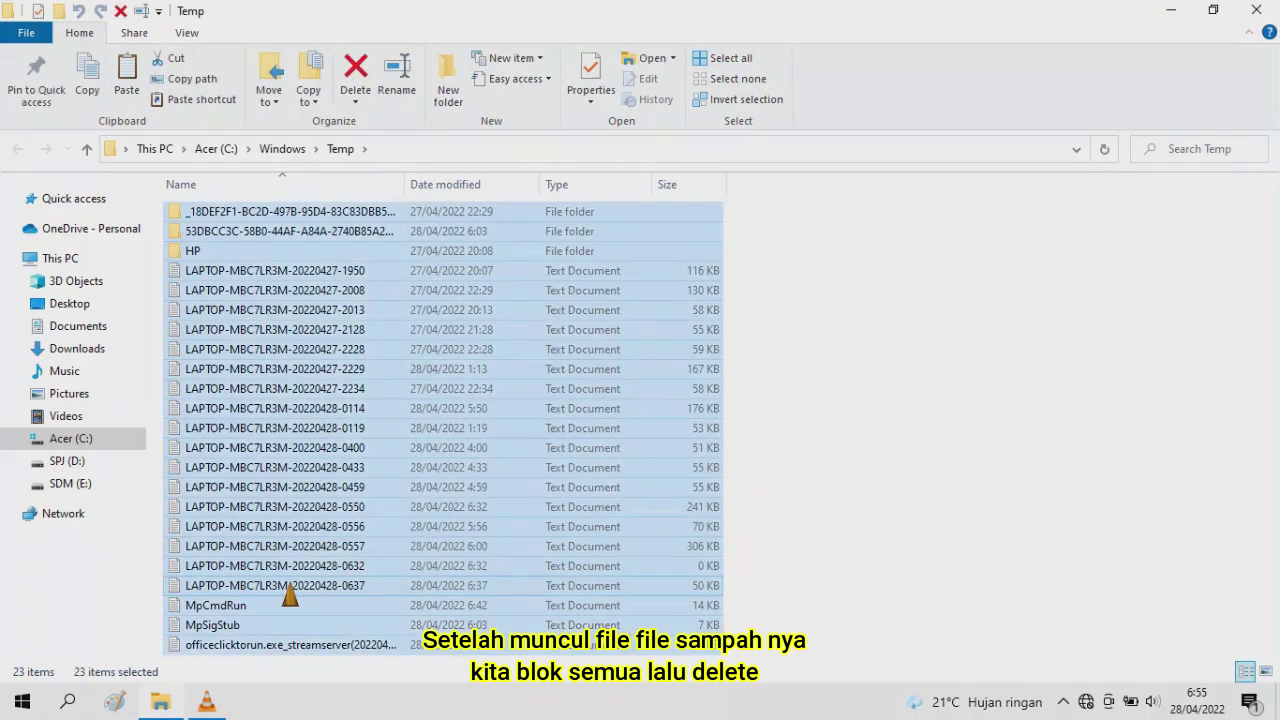
{"action": "key", "text": "Delete"}
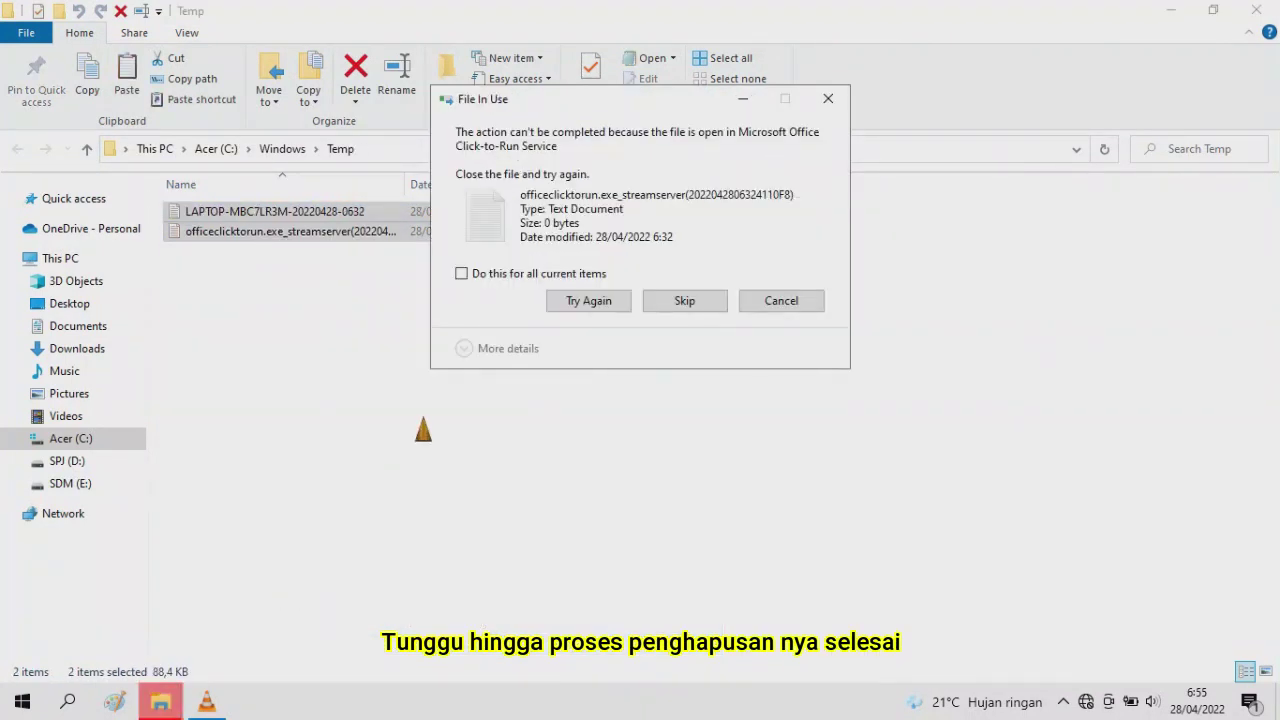
{"action": "left_click", "coordinate": [463, 274]}
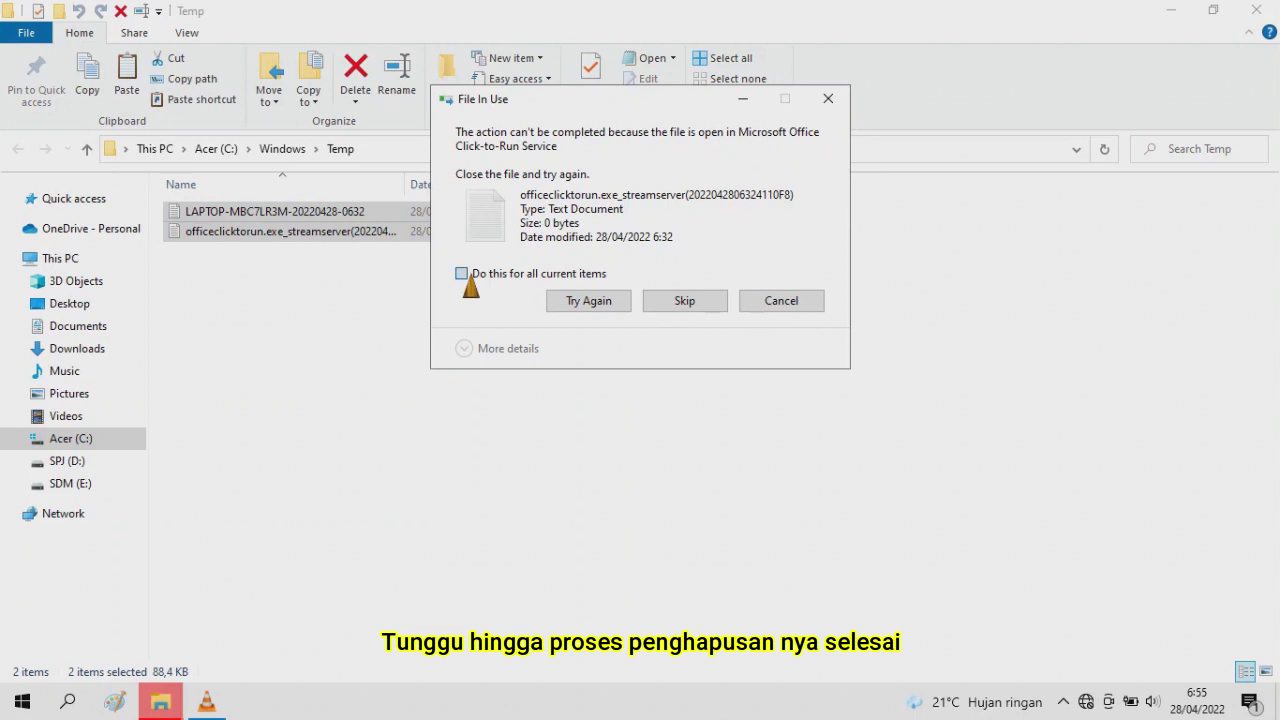
{"action": "left_click", "coordinate": [686, 300]}
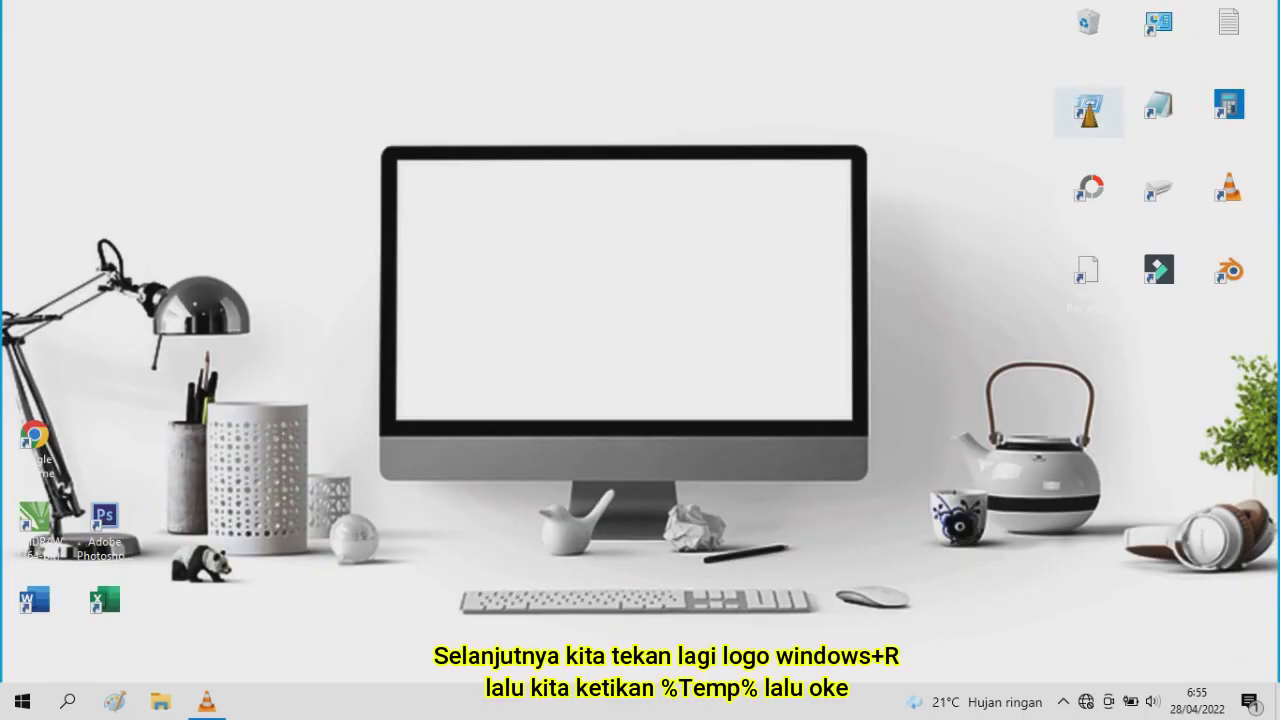
Open the user account's Temp folder by running %temp% from the Run dialog and delete everything inside it.
{"action": "double_click", "coordinate": [1088, 110]}
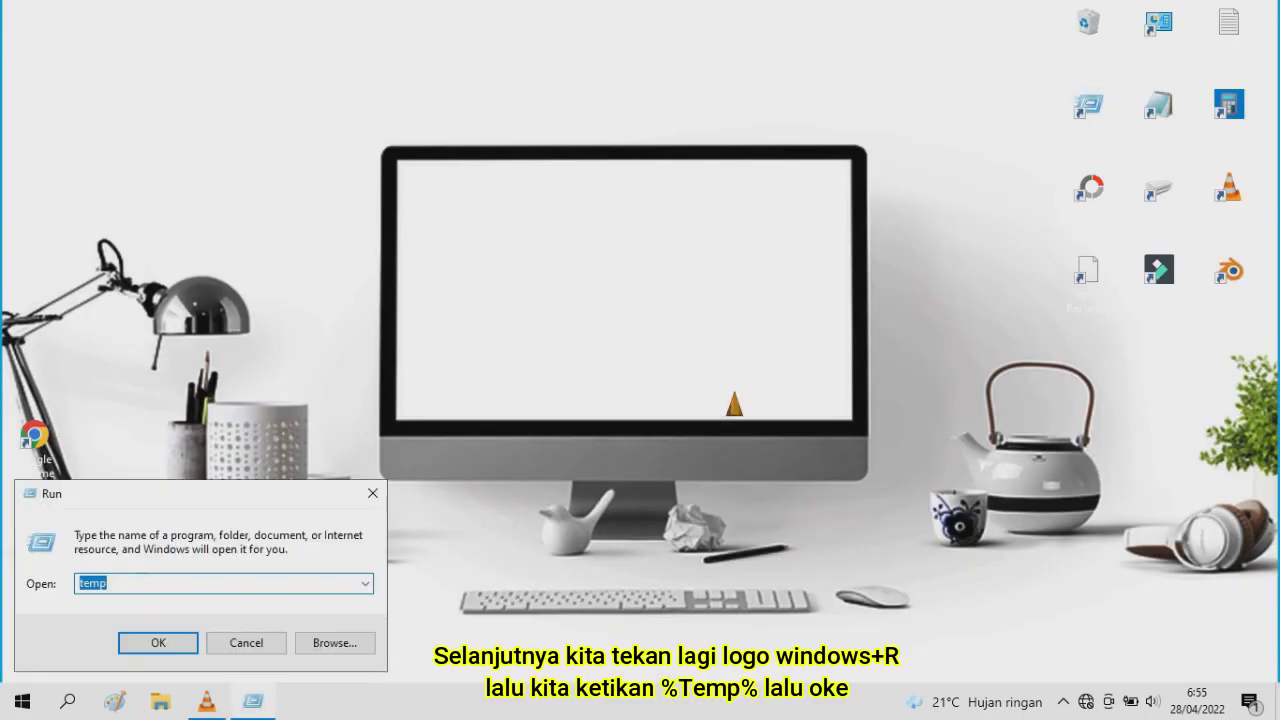
{"action": "left_click", "coordinate": [365, 584]}
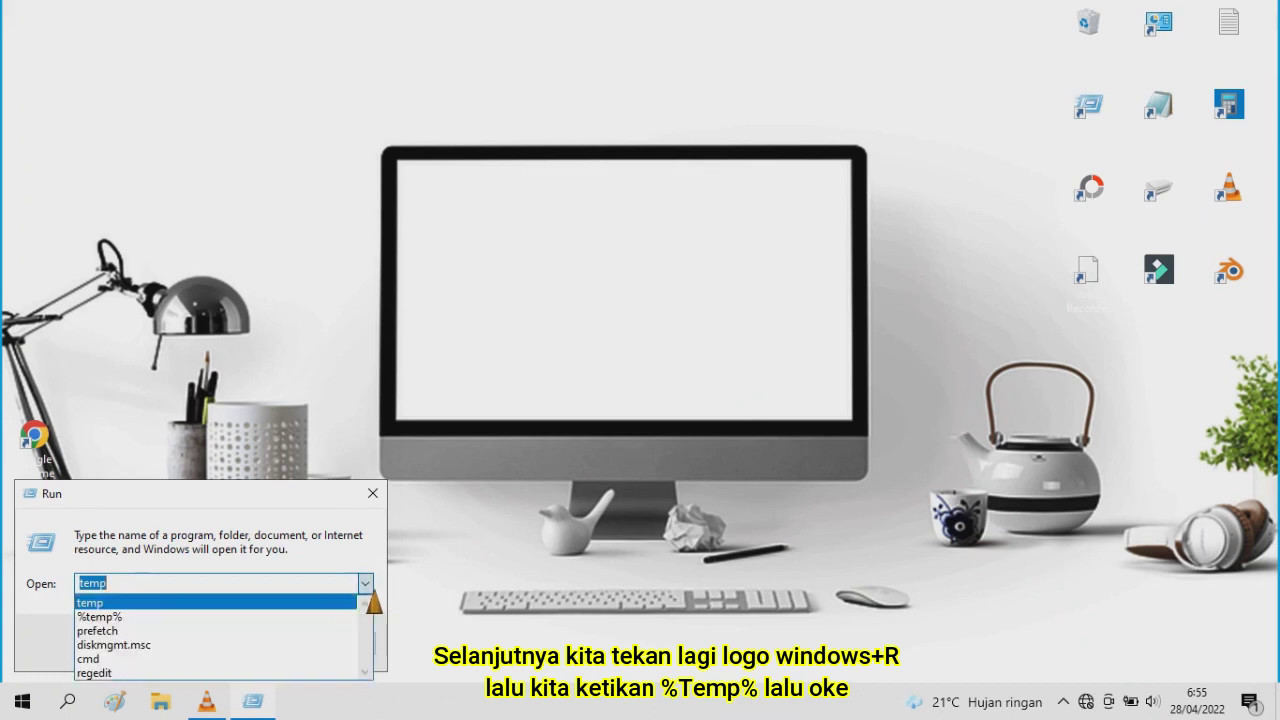
{"action": "left_click", "coordinate": [217, 617]}
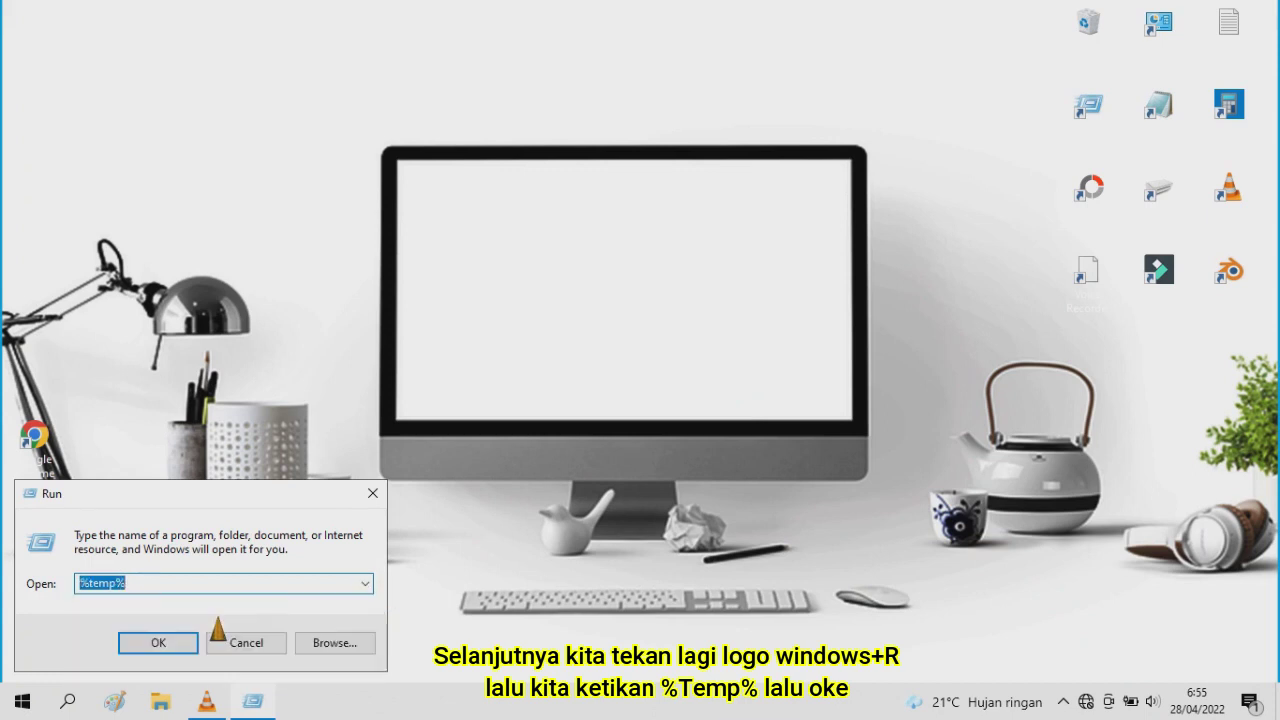
{"action": "left_click", "coordinate": [251, 582]}
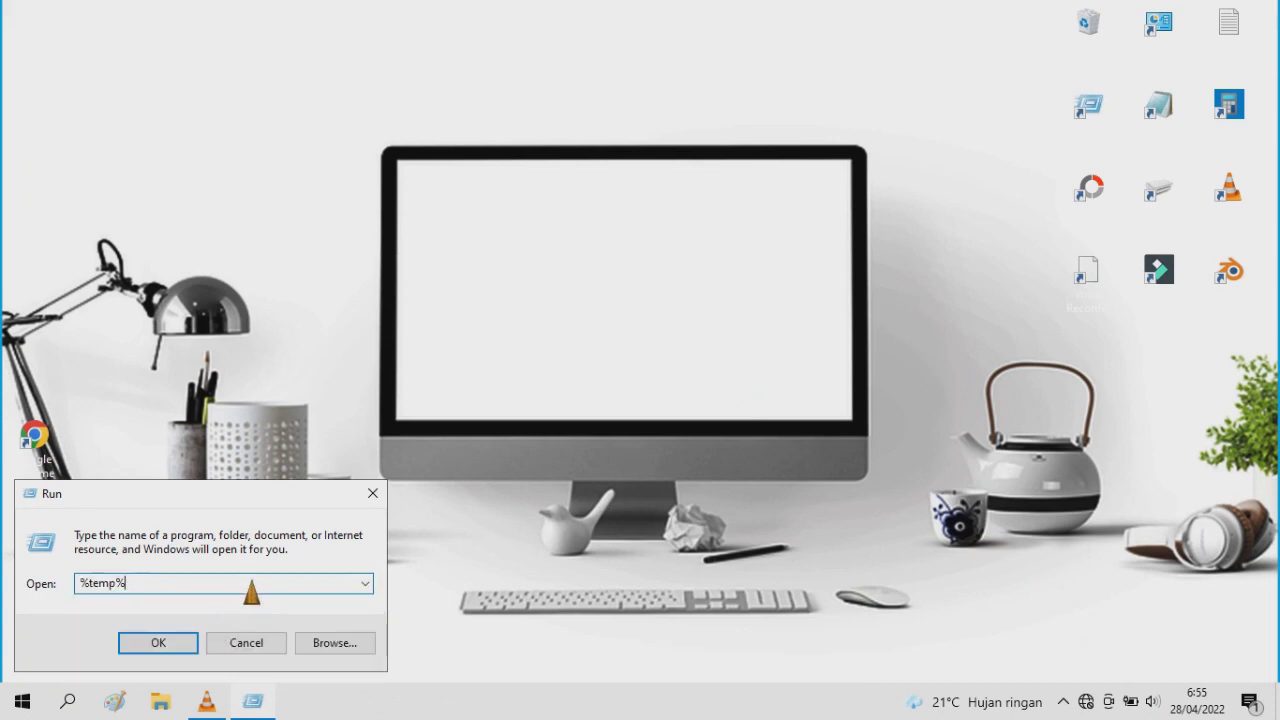
{"action": "left_click", "coordinate": [181, 651]}
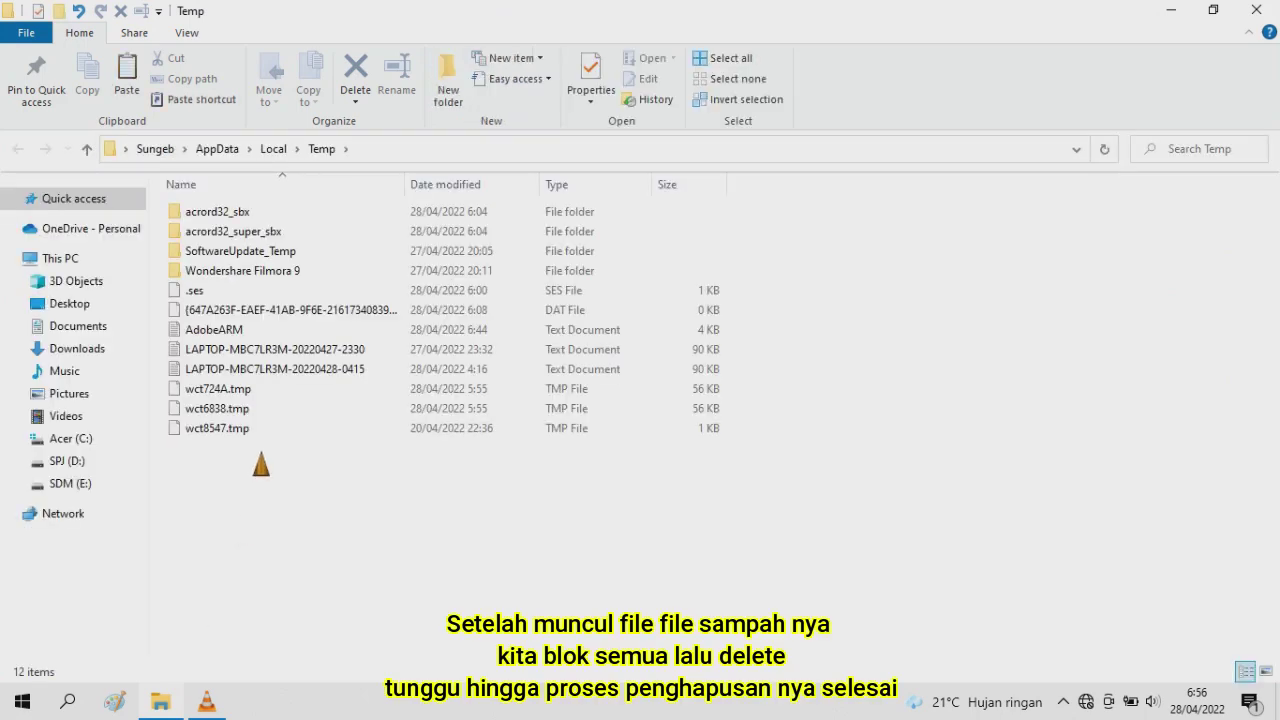
{"action": "key", "text": "ctrl+a"}
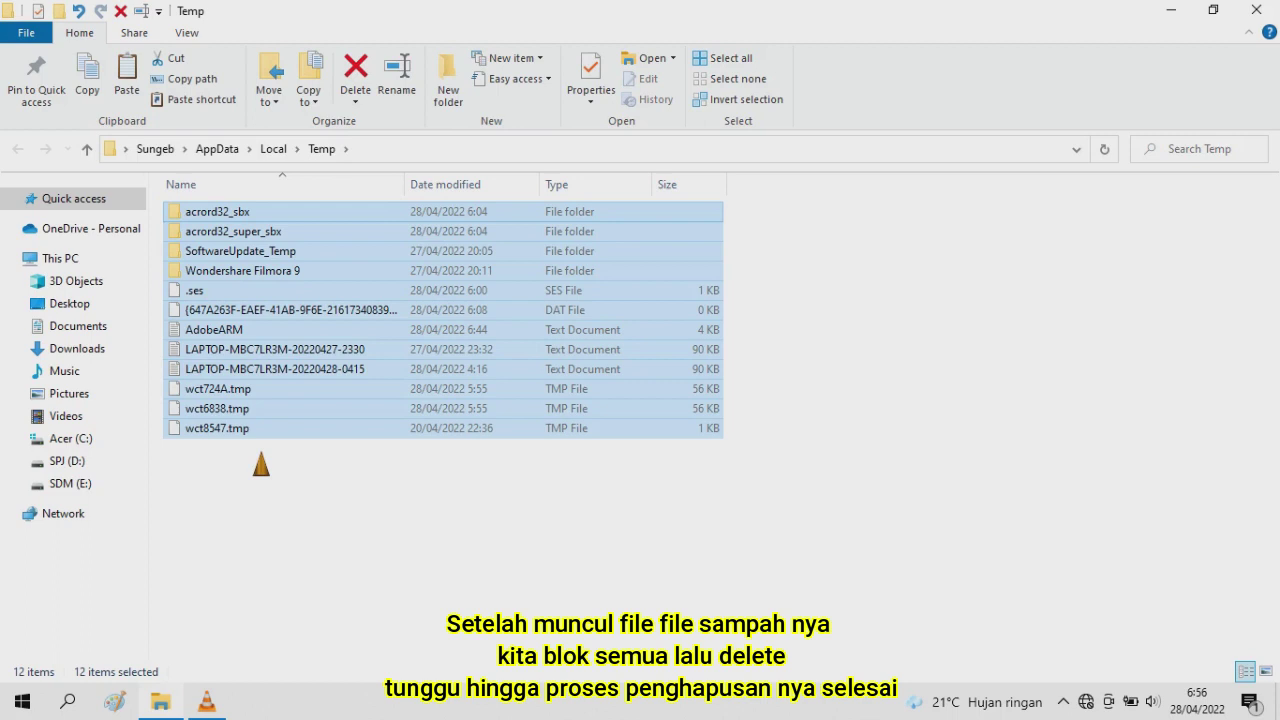
{"action": "key", "text": "Delete"}
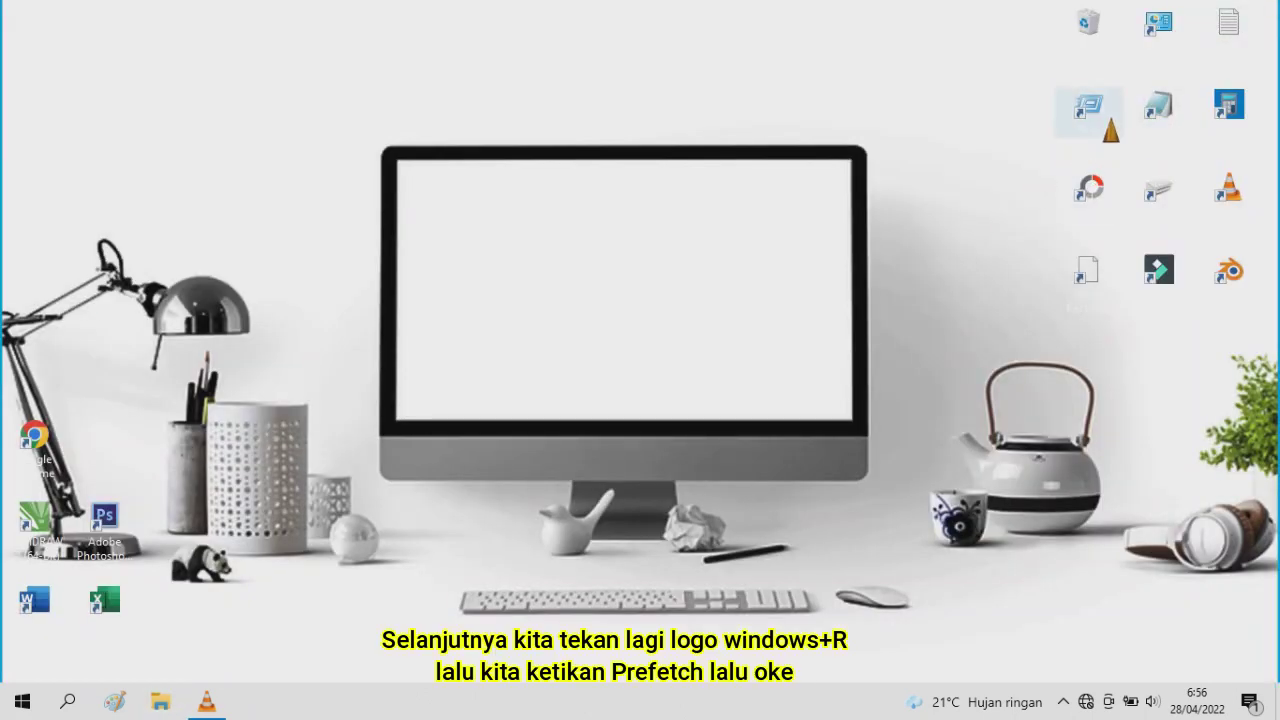
Open the Windows Prefetch folder by running prefetch from the Run dialog and grant permanent access to it.
{"action": "key", "text": "super+r"}
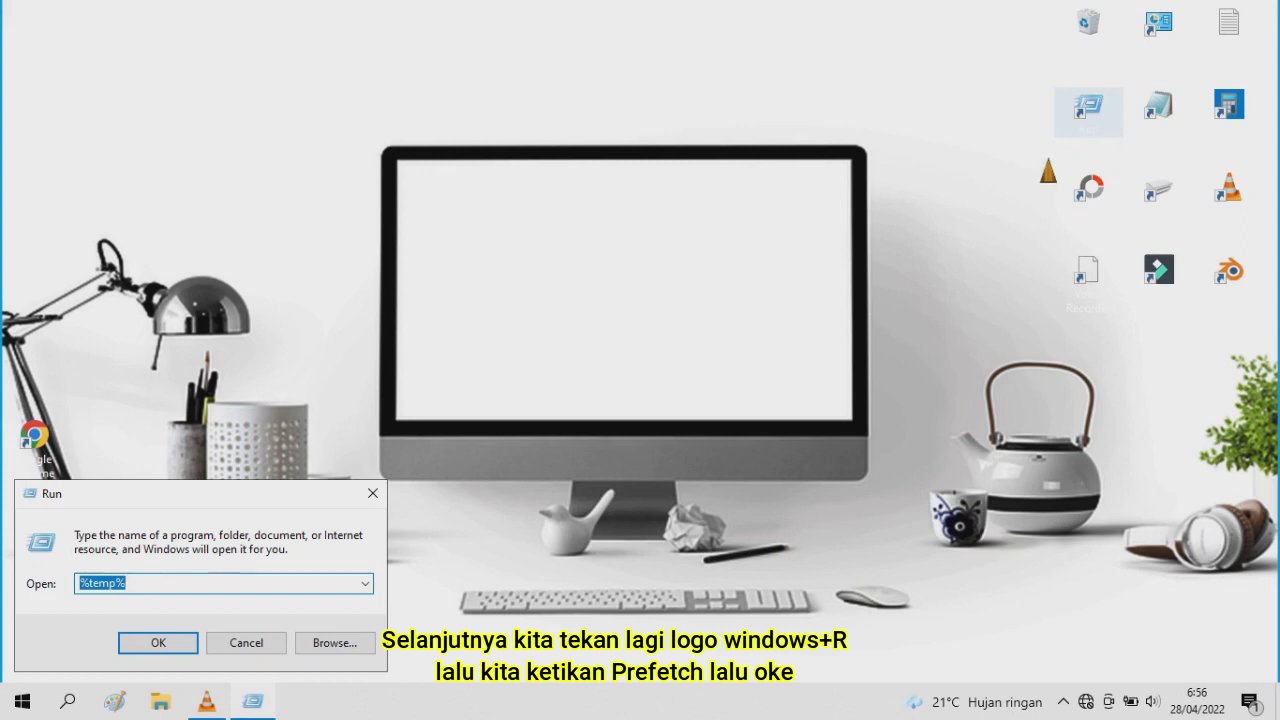
{"action": "left_click", "coordinate": [366, 583]}
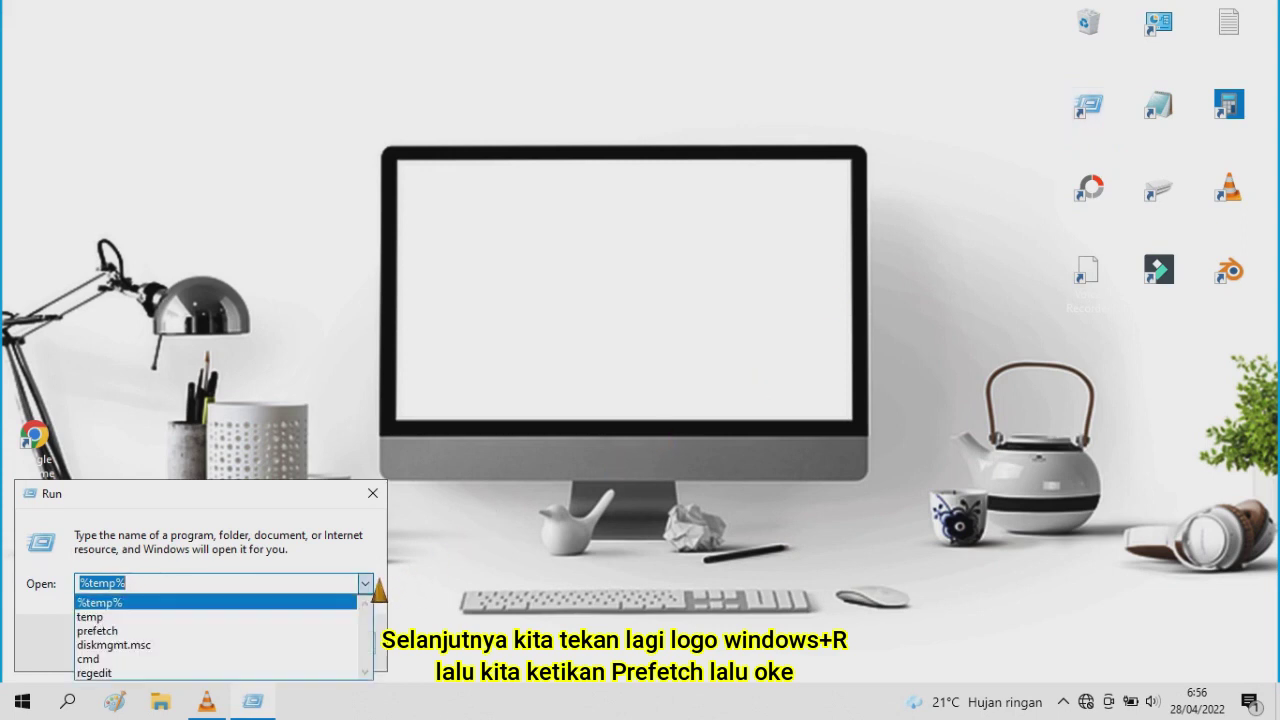
{"action": "left_click", "coordinate": [195, 631]}
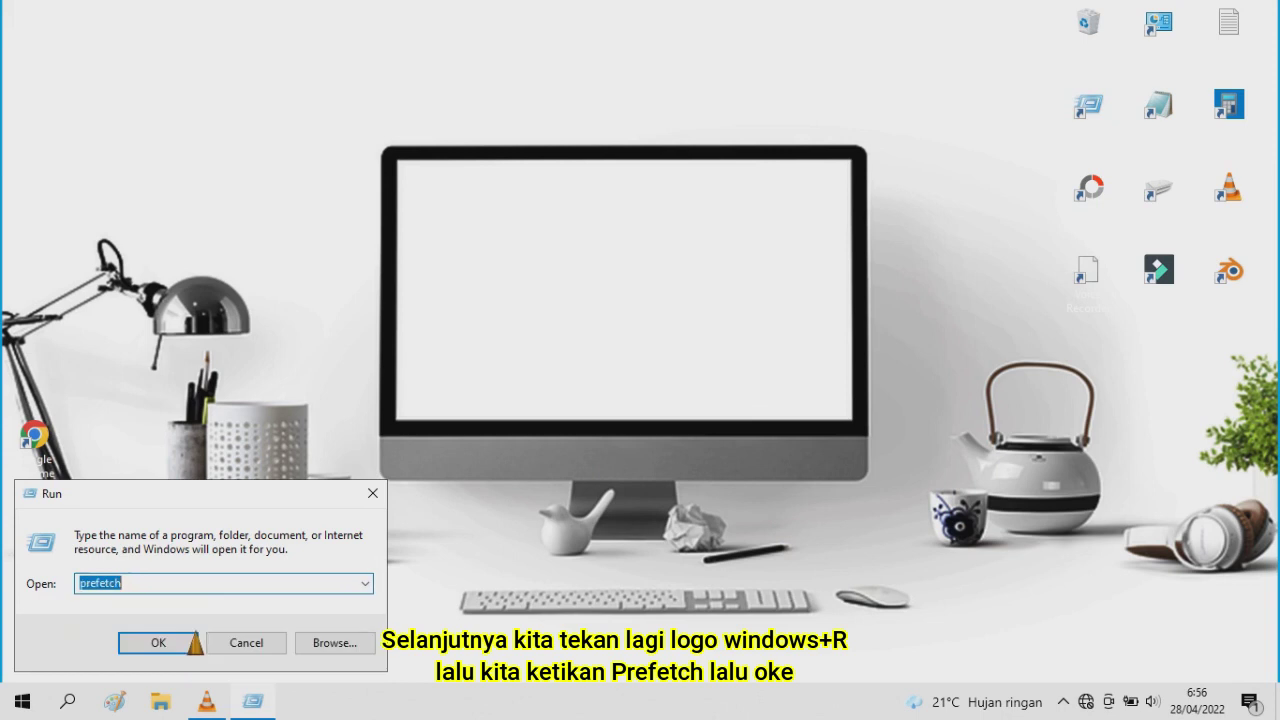
{"action": "left_click", "coordinate": [221, 584]}
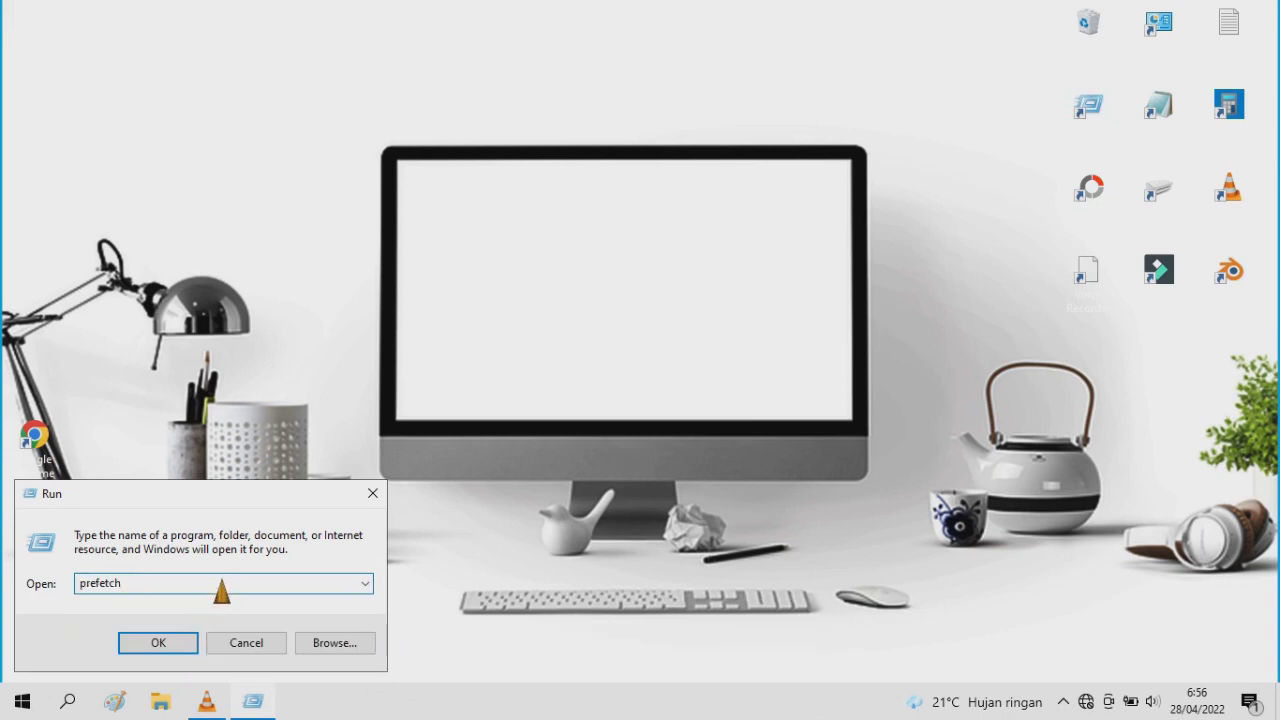
{"action": "left_click", "coordinate": [158, 643]}
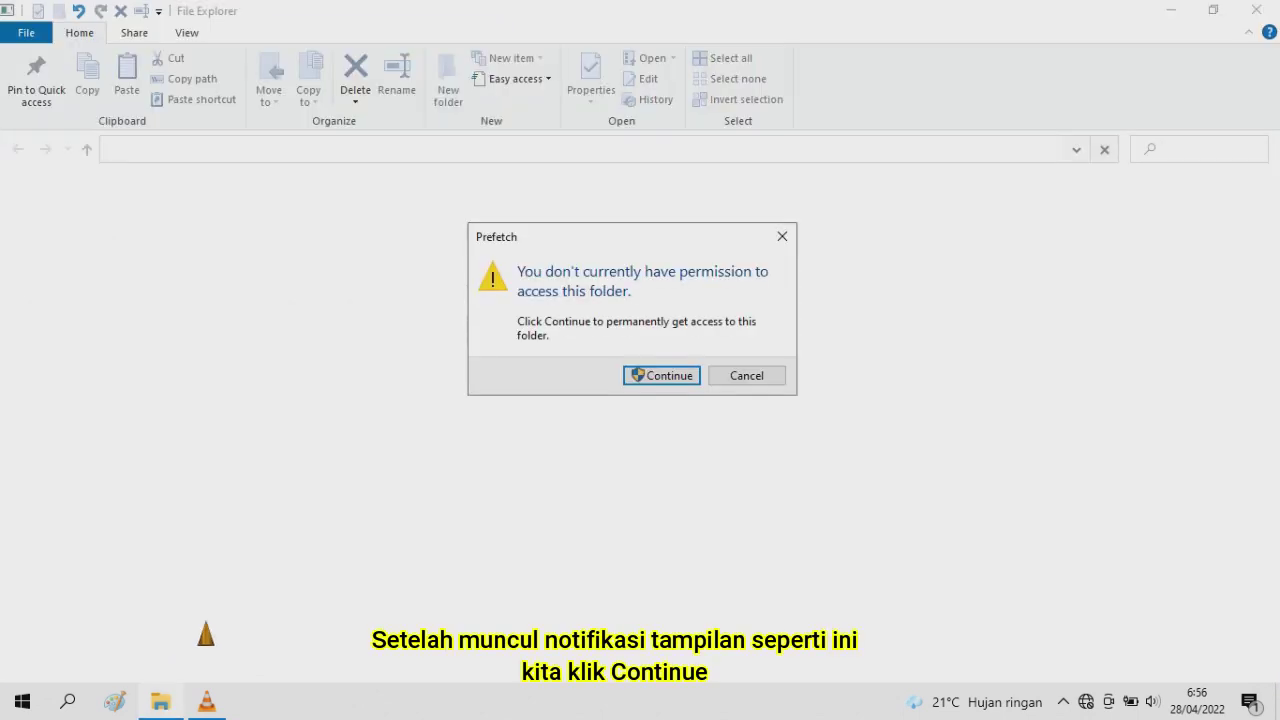
{"action": "left_click", "coordinate": [699, 379]}
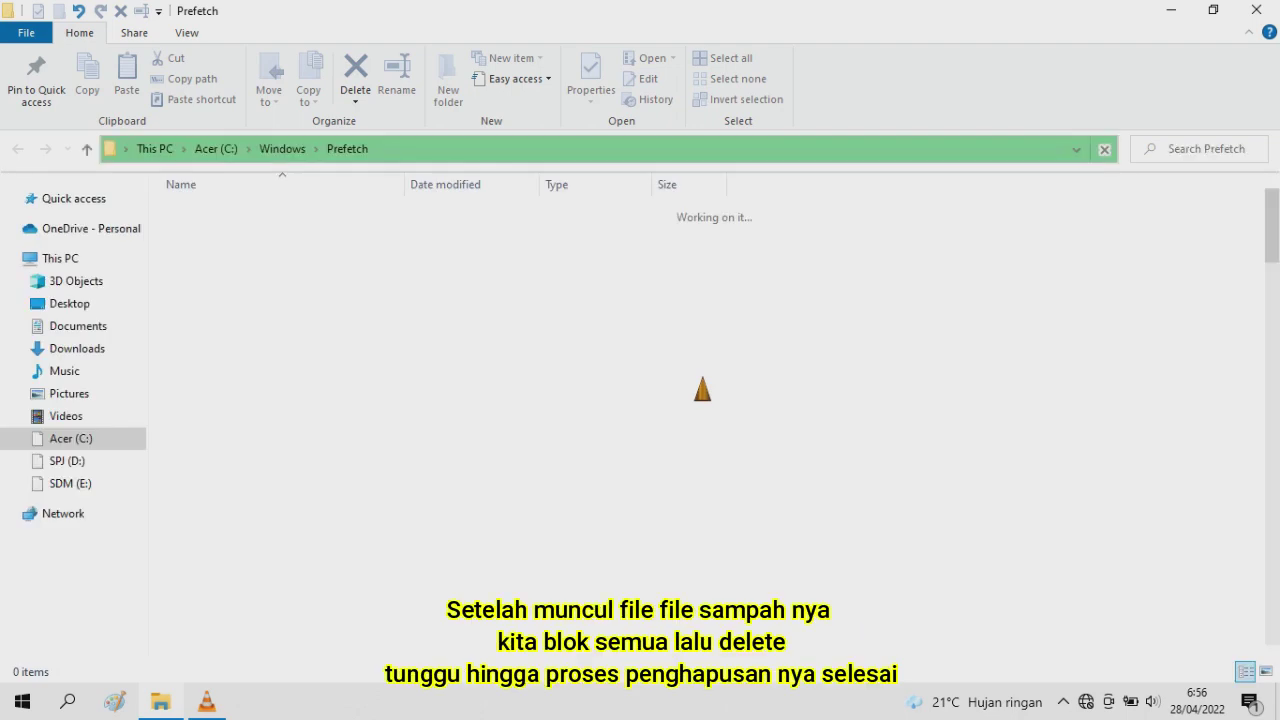
Delete all files in the Prefetch folder, skipping the file in use, and close the folder window.
{"action": "left_click", "coordinate": [702, 377]}
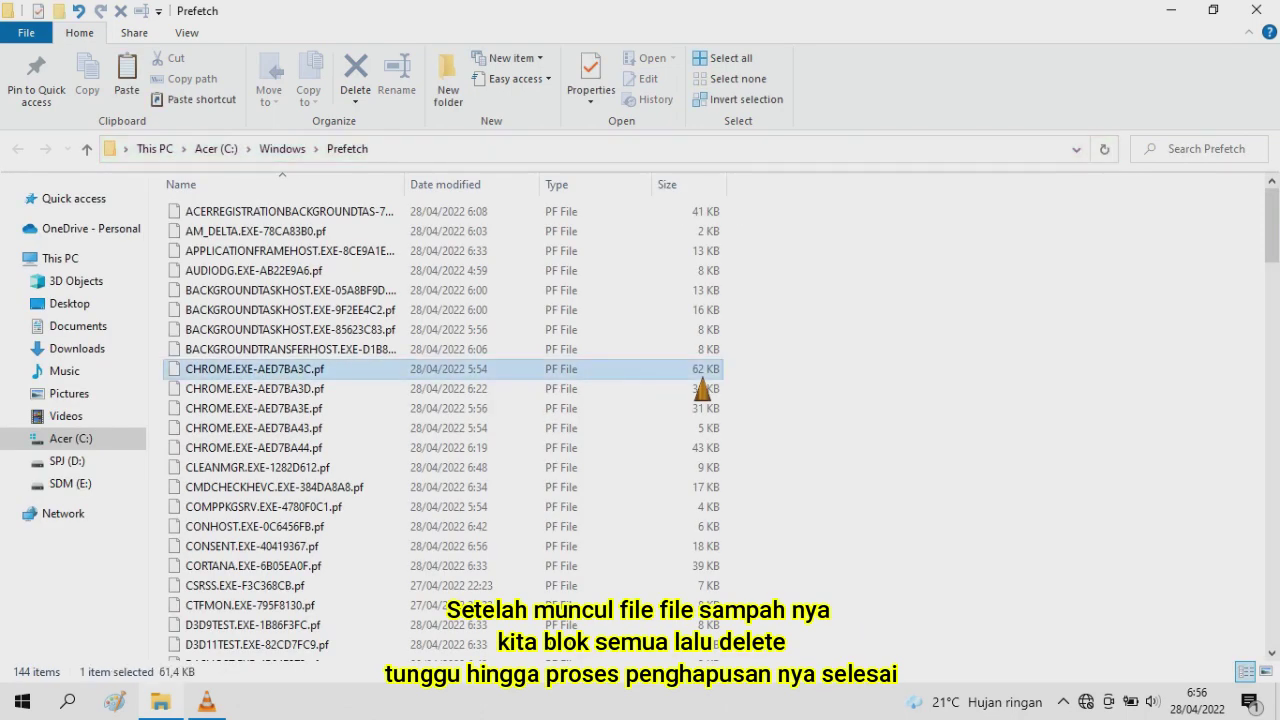
{"action": "key", "text": "ctrl+a"}
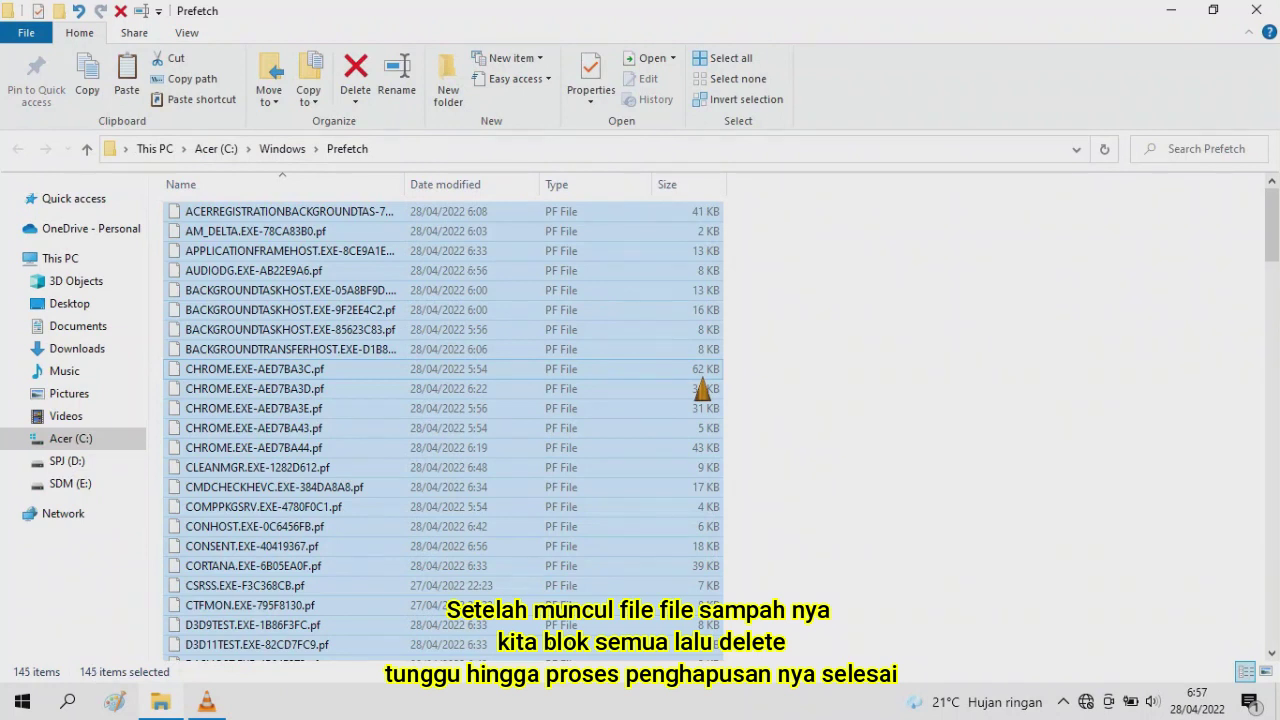
{"action": "key", "text": "Delete"}
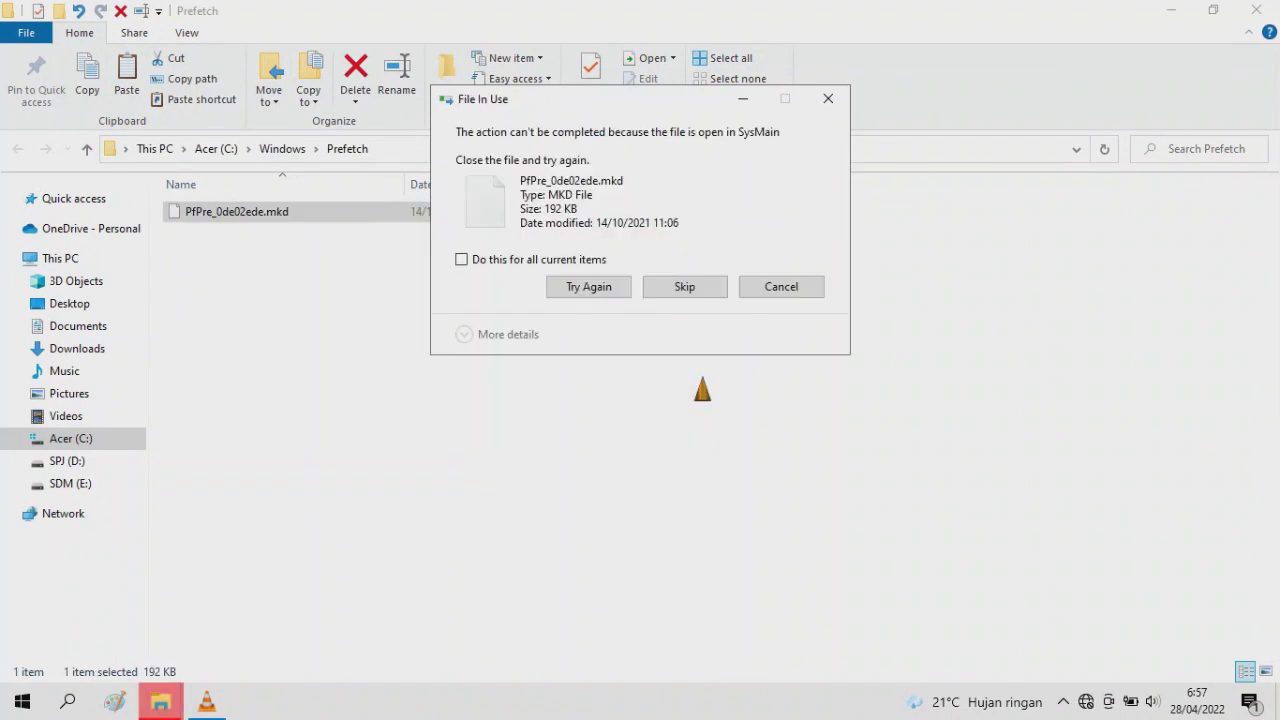
{"action": "left_click", "coordinate": [685, 292]}
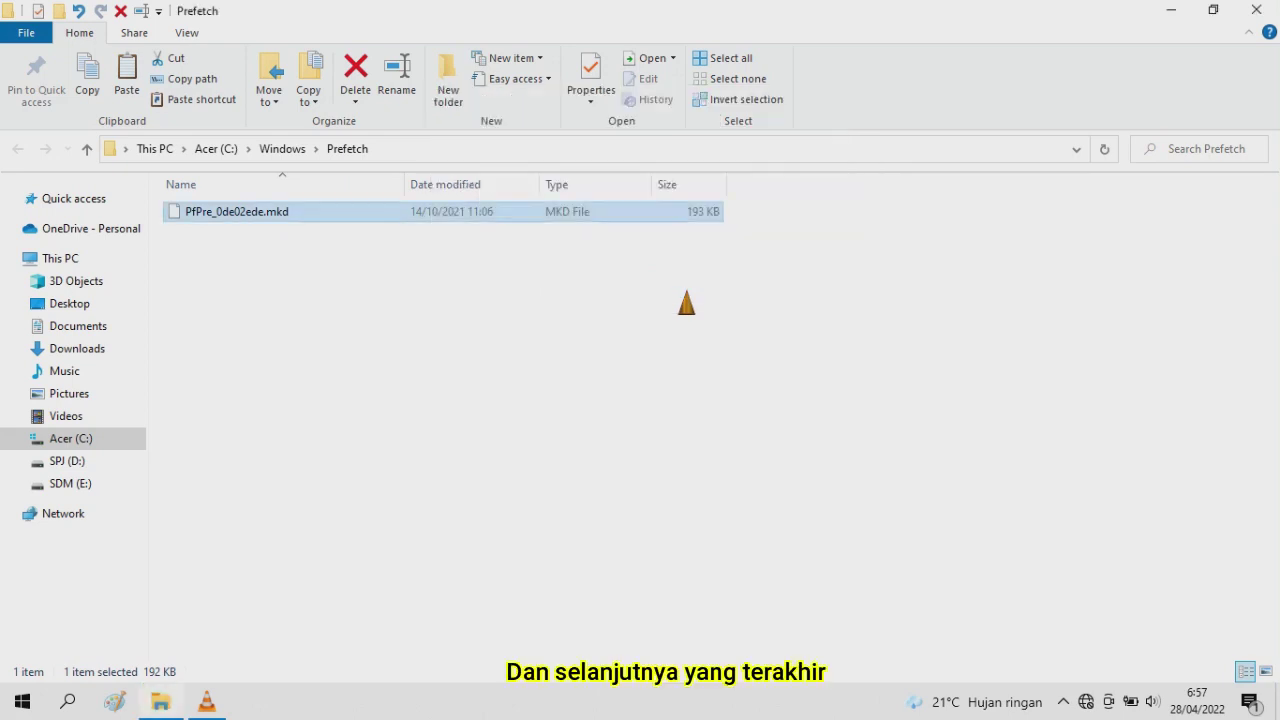
{"action": "left_click", "coordinate": [1256, 10]}
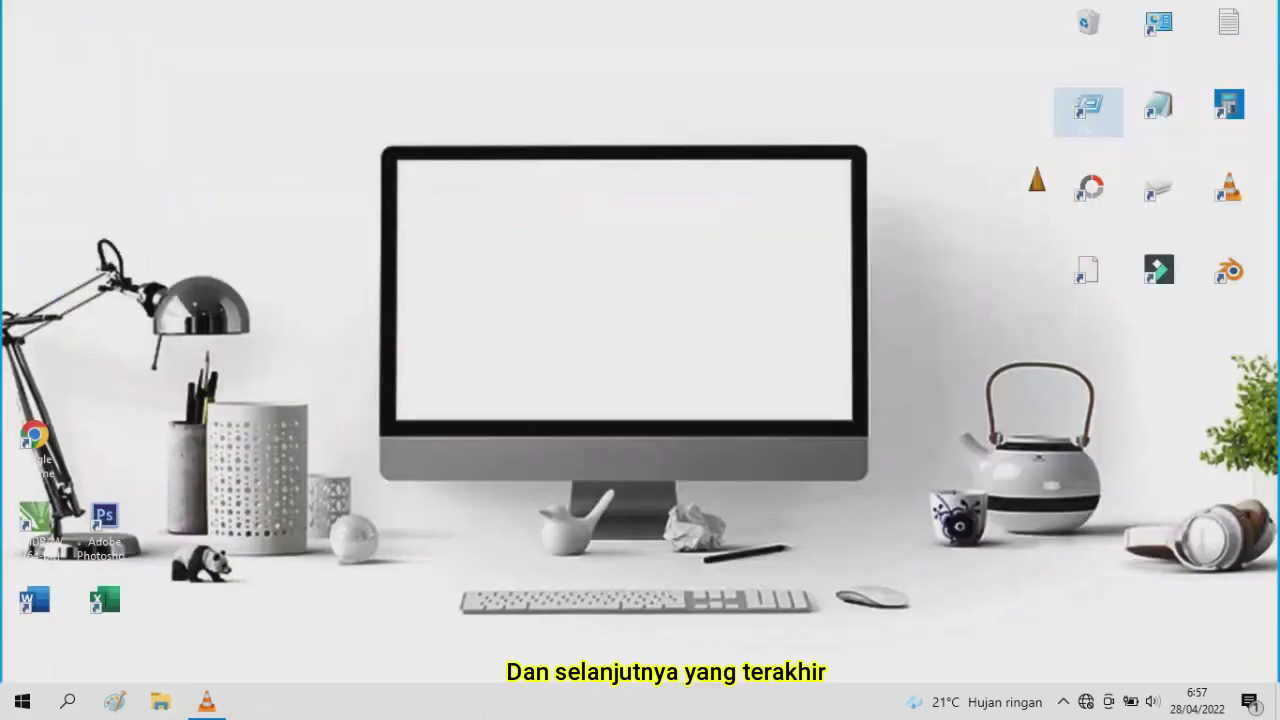
Open the Recycle Bin from the desktop, permanently delete all items in it and close its refreshed window.
{"action": "double_click", "coordinate": [1099, 35]}
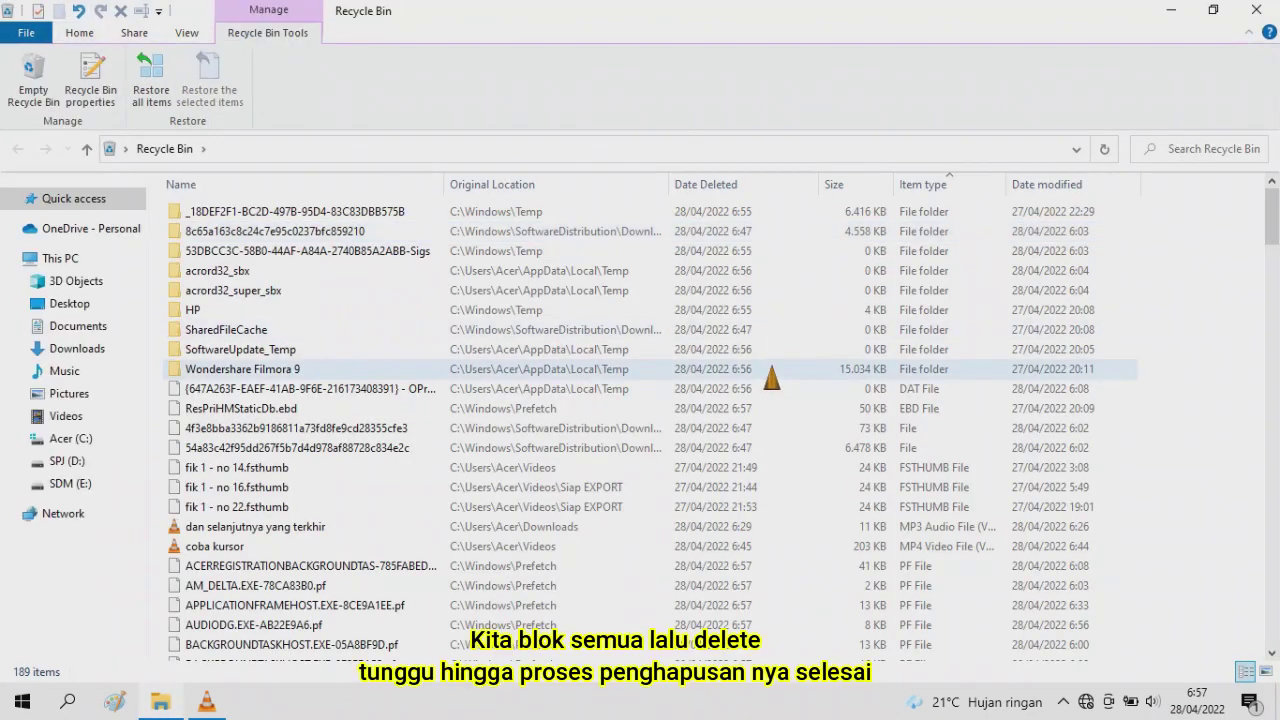
{"action": "left_click", "coordinate": [771, 369]}
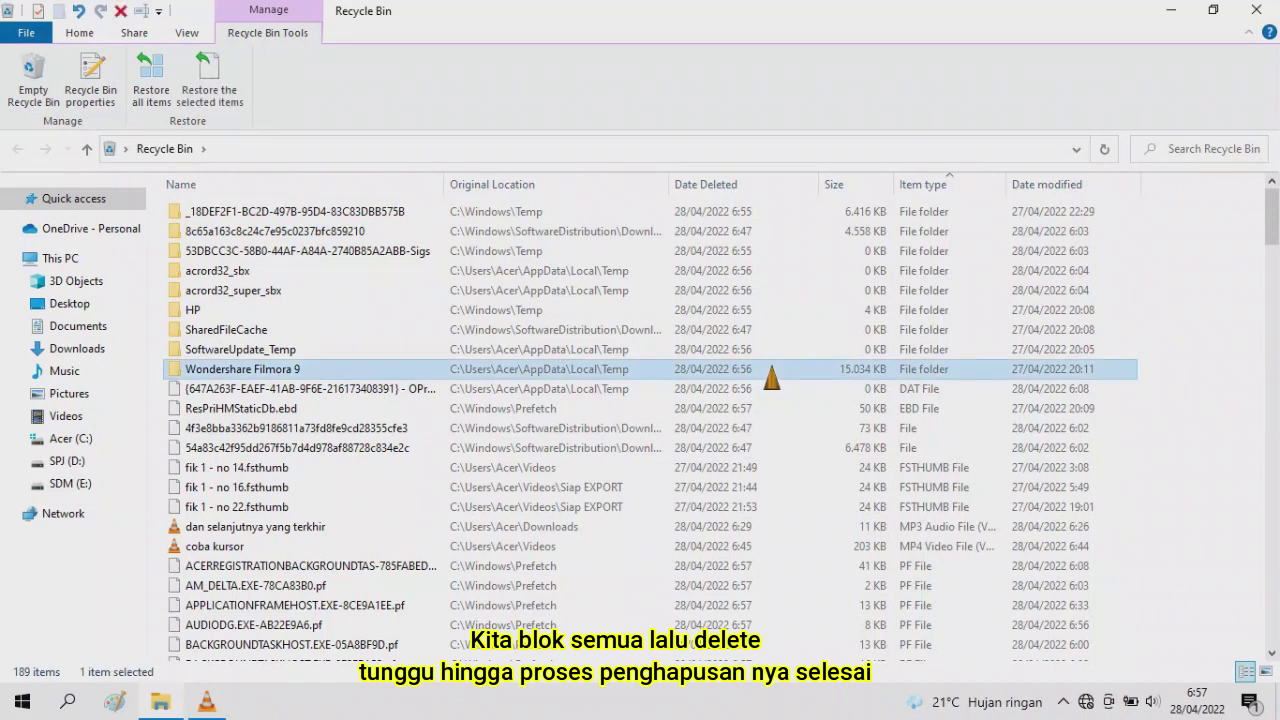
{"action": "key", "text": "ctrl+a"}
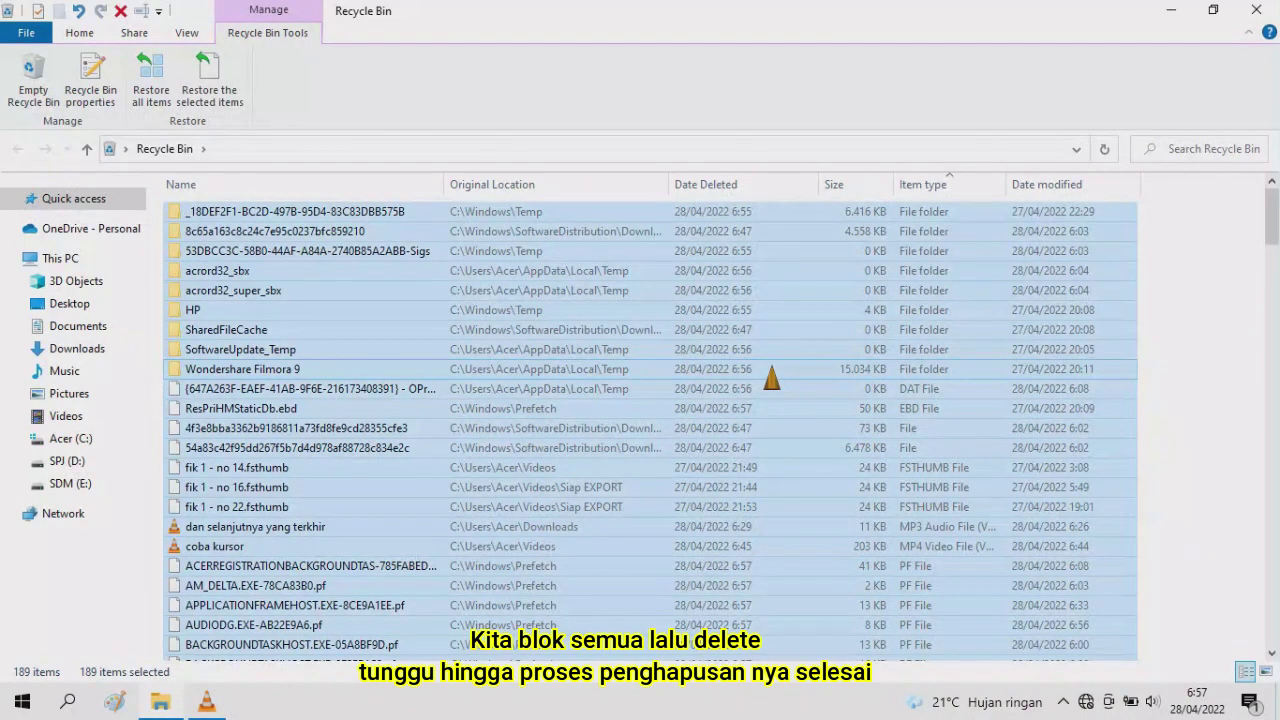
{"action": "key", "text": "Delete"}
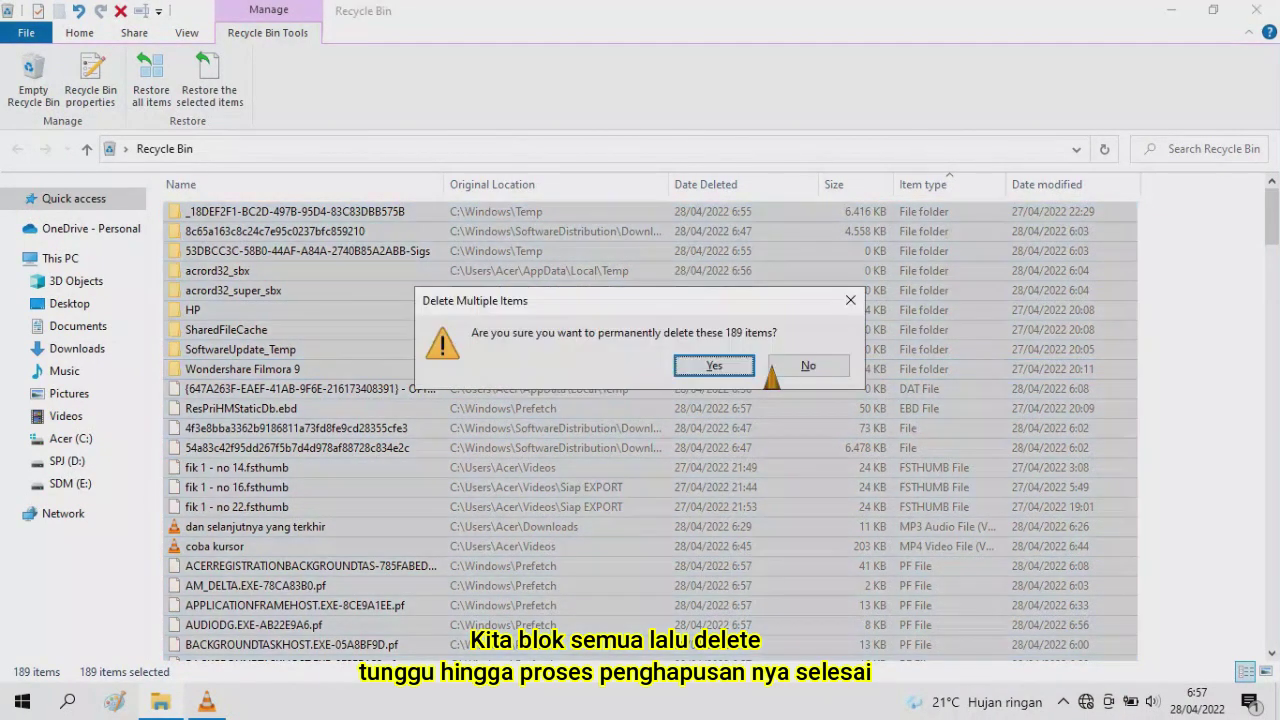
{"action": "left_click", "coordinate": [745, 366]}
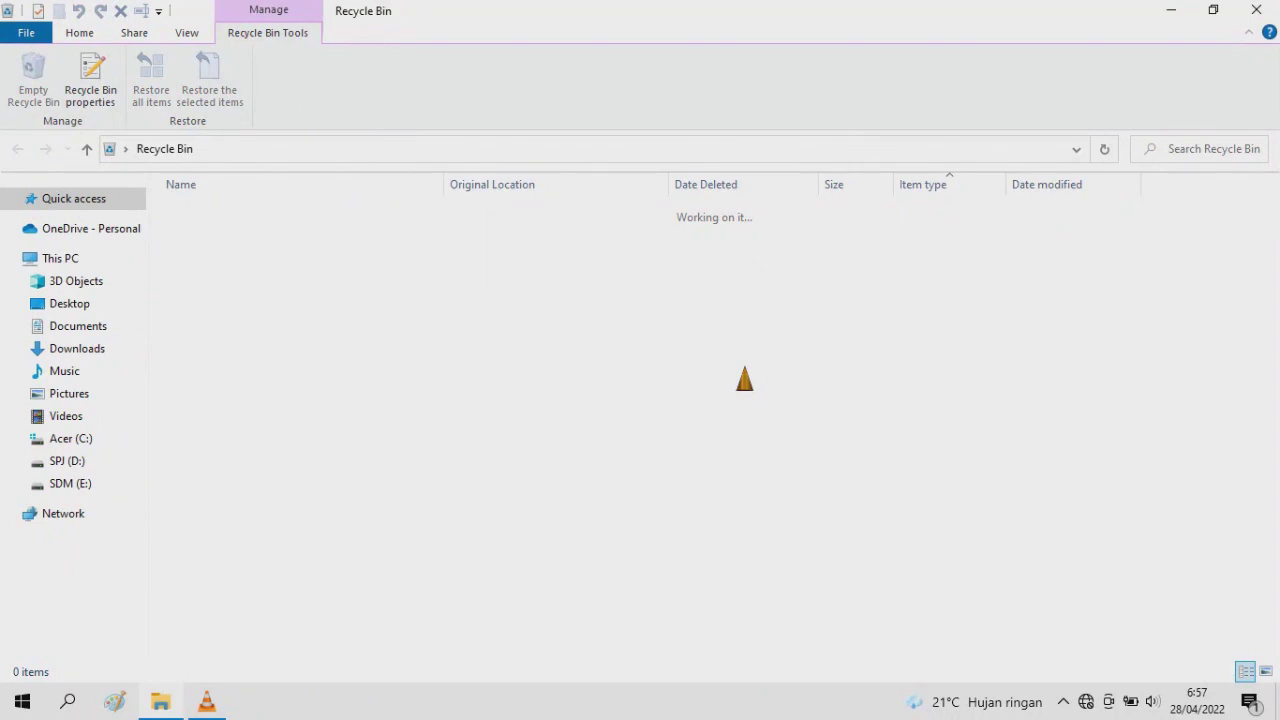
{"action": "right_click", "coordinate": [744, 366]}
{"action": "left_click", "coordinate": [687, 441]}
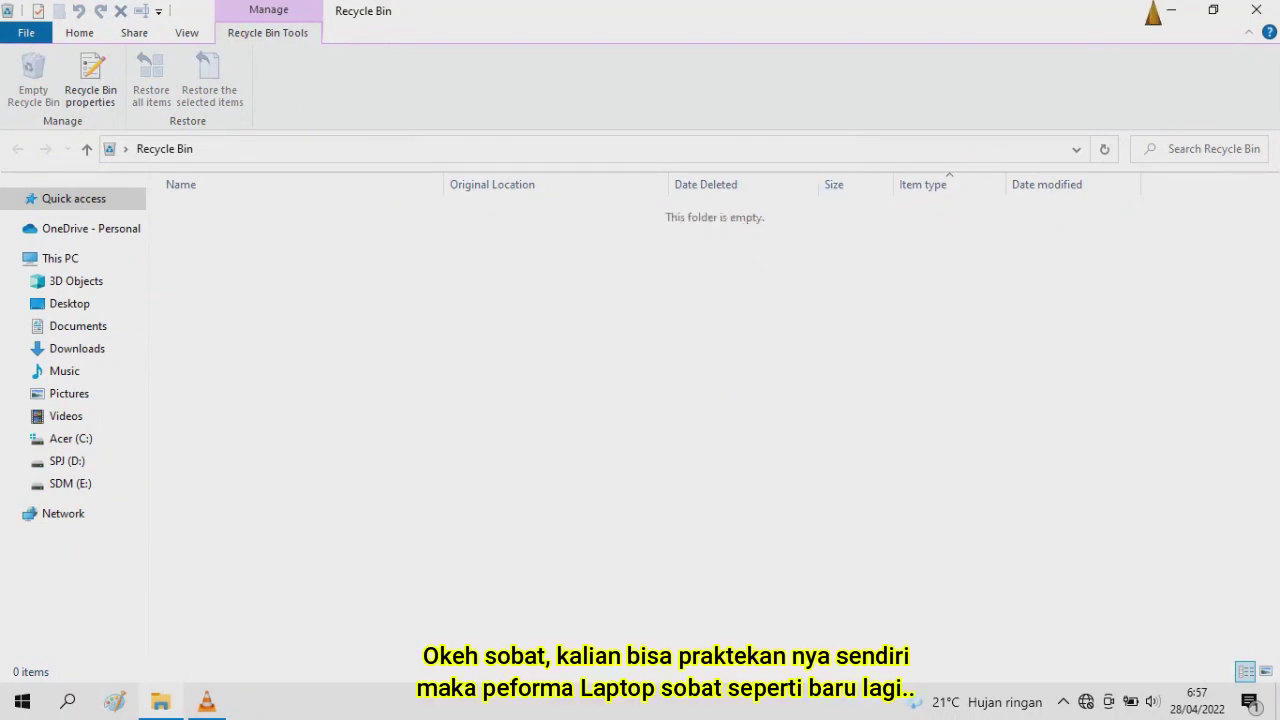
{"action": "left_click", "coordinate": [1256, 10]}
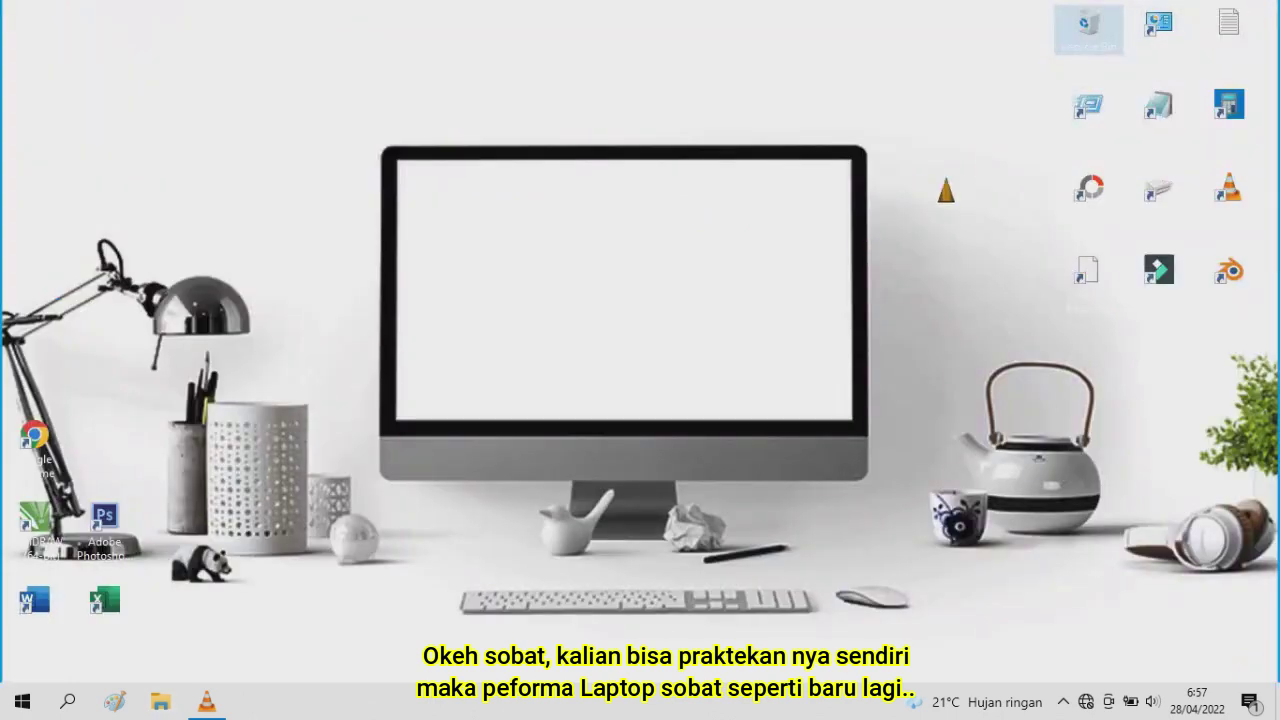
Refresh the desktop, leaving no Recycle Bin window open.
{"action": "right_click", "coordinate": [778, 262]}
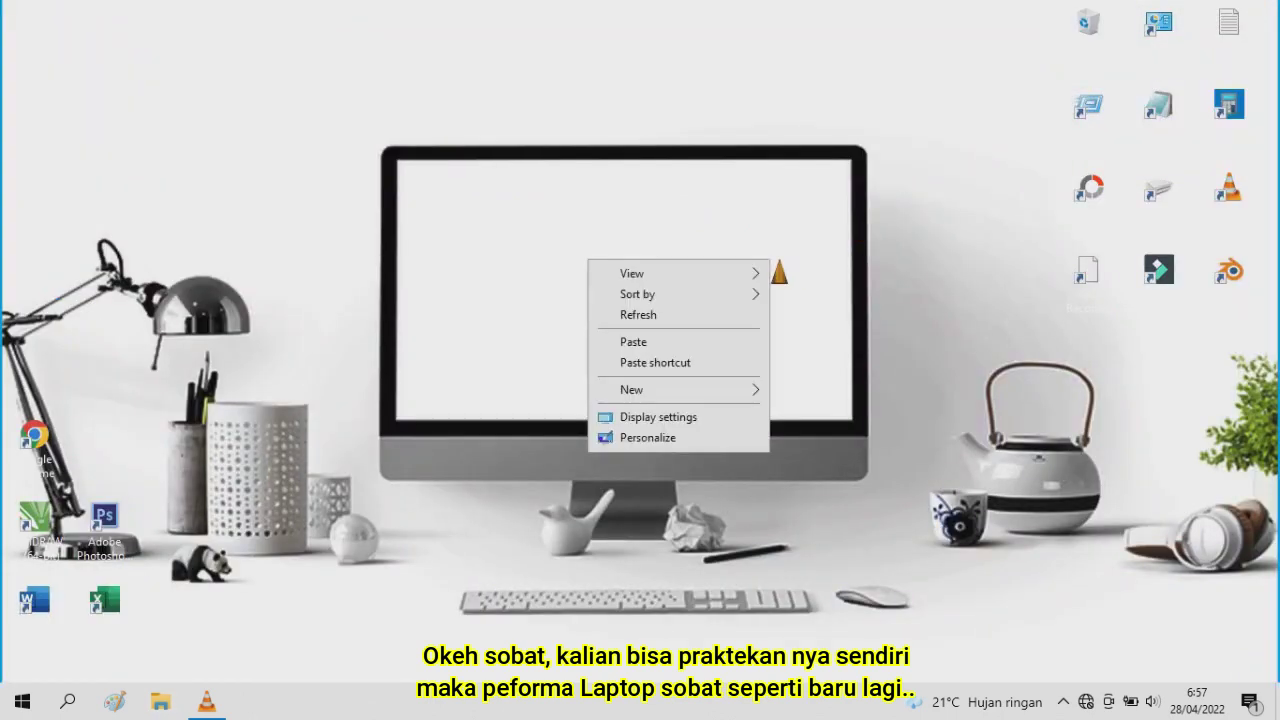
{"action": "left_click", "coordinate": [742, 316]}
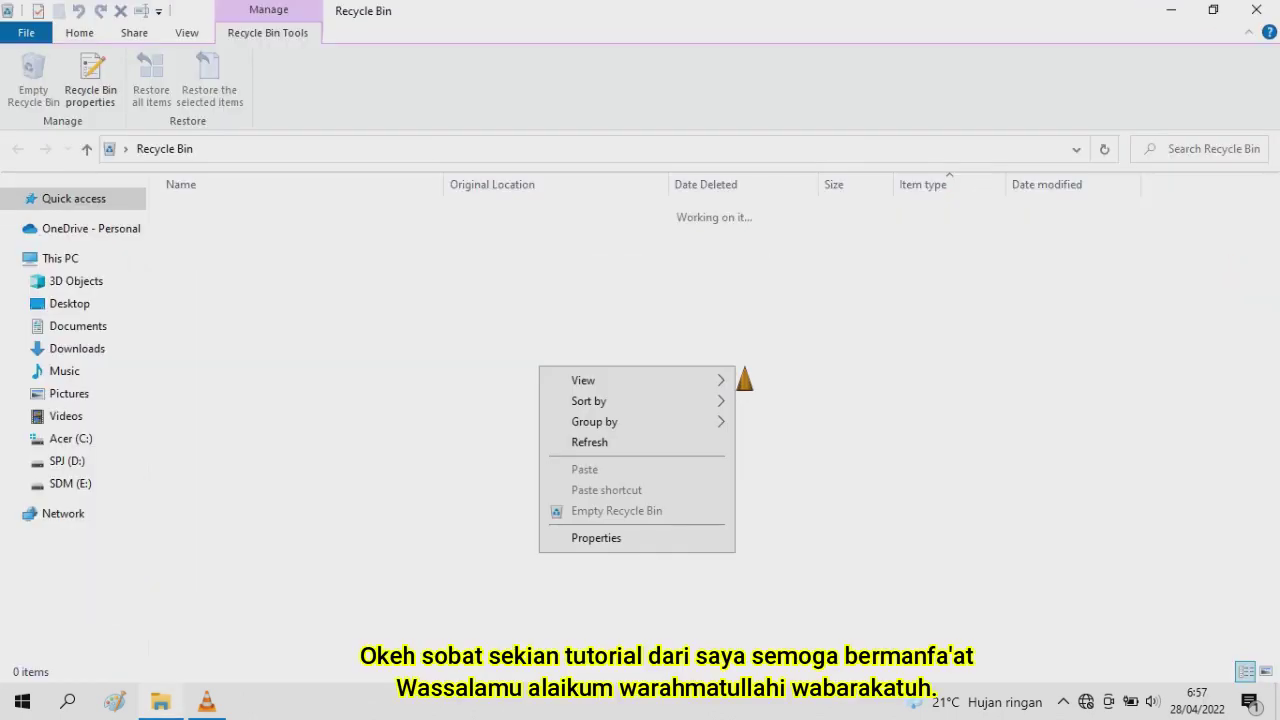
{"action": "left_click", "coordinate": [686, 442]}
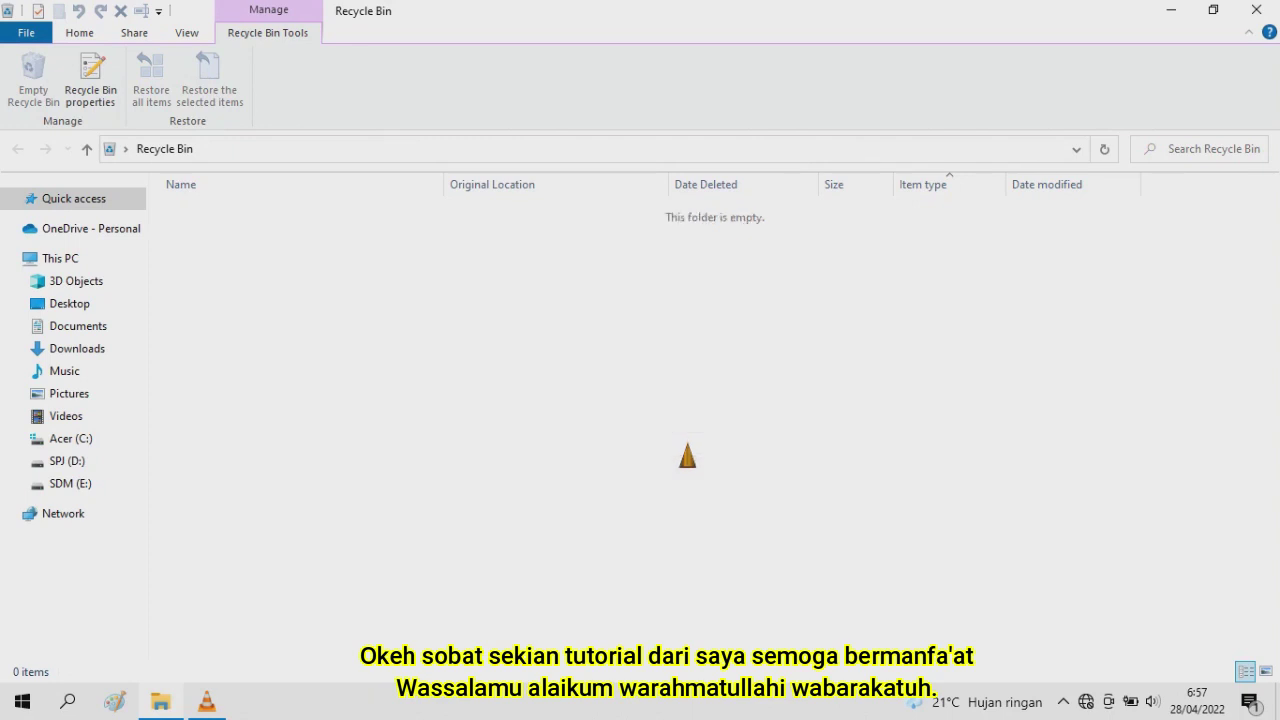
{"action": "left_click", "coordinate": [1258, 10]}
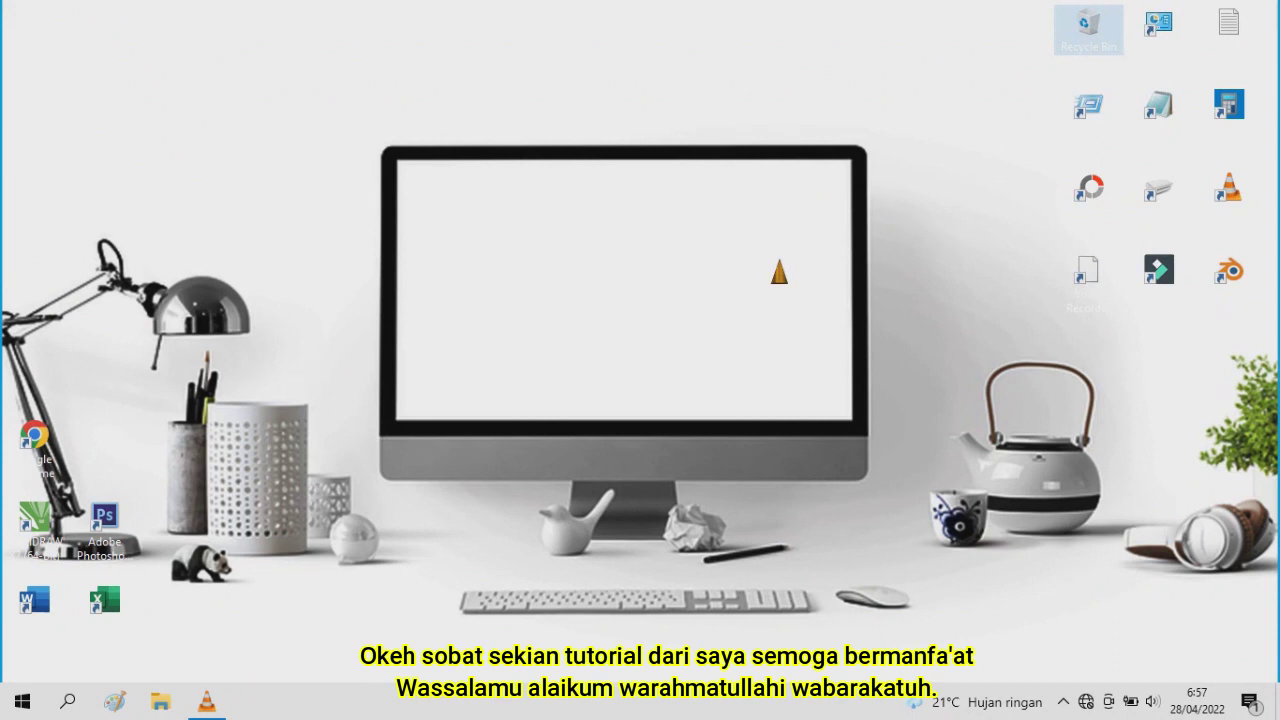
{"action": "right_click", "coordinate": [586, 258]}
{"action": "left_click", "coordinate": [640, 315]}
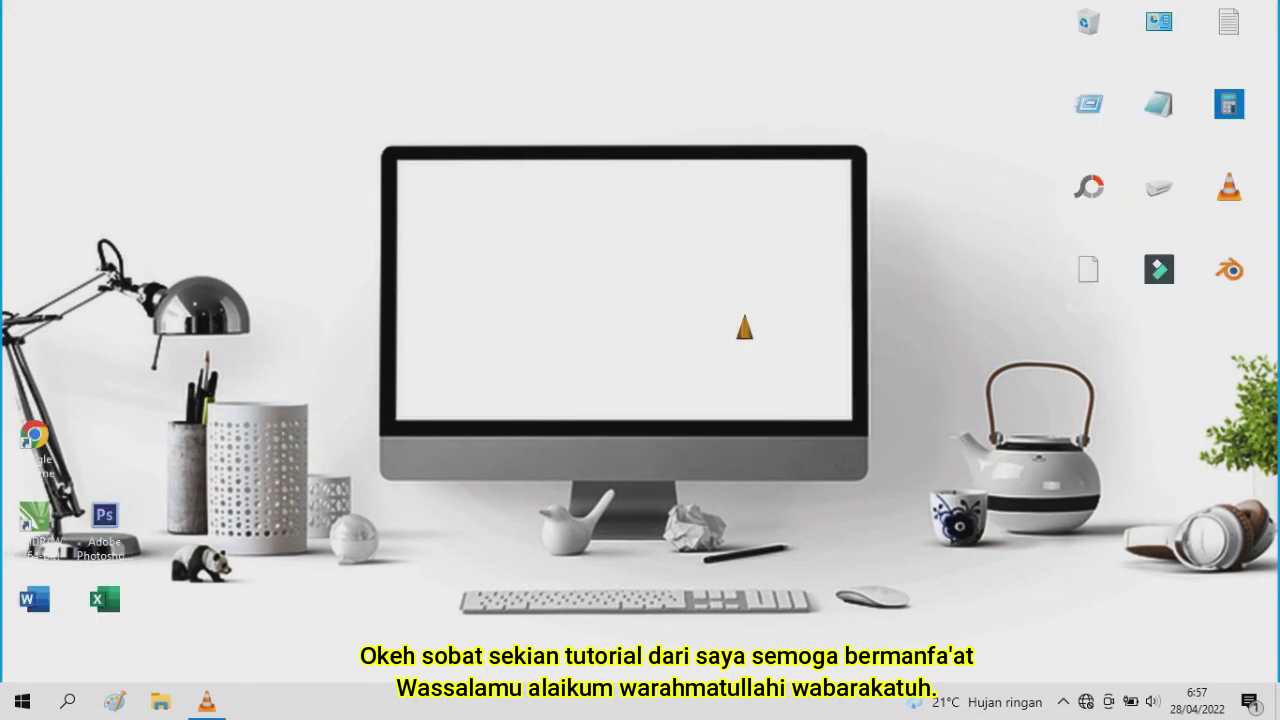